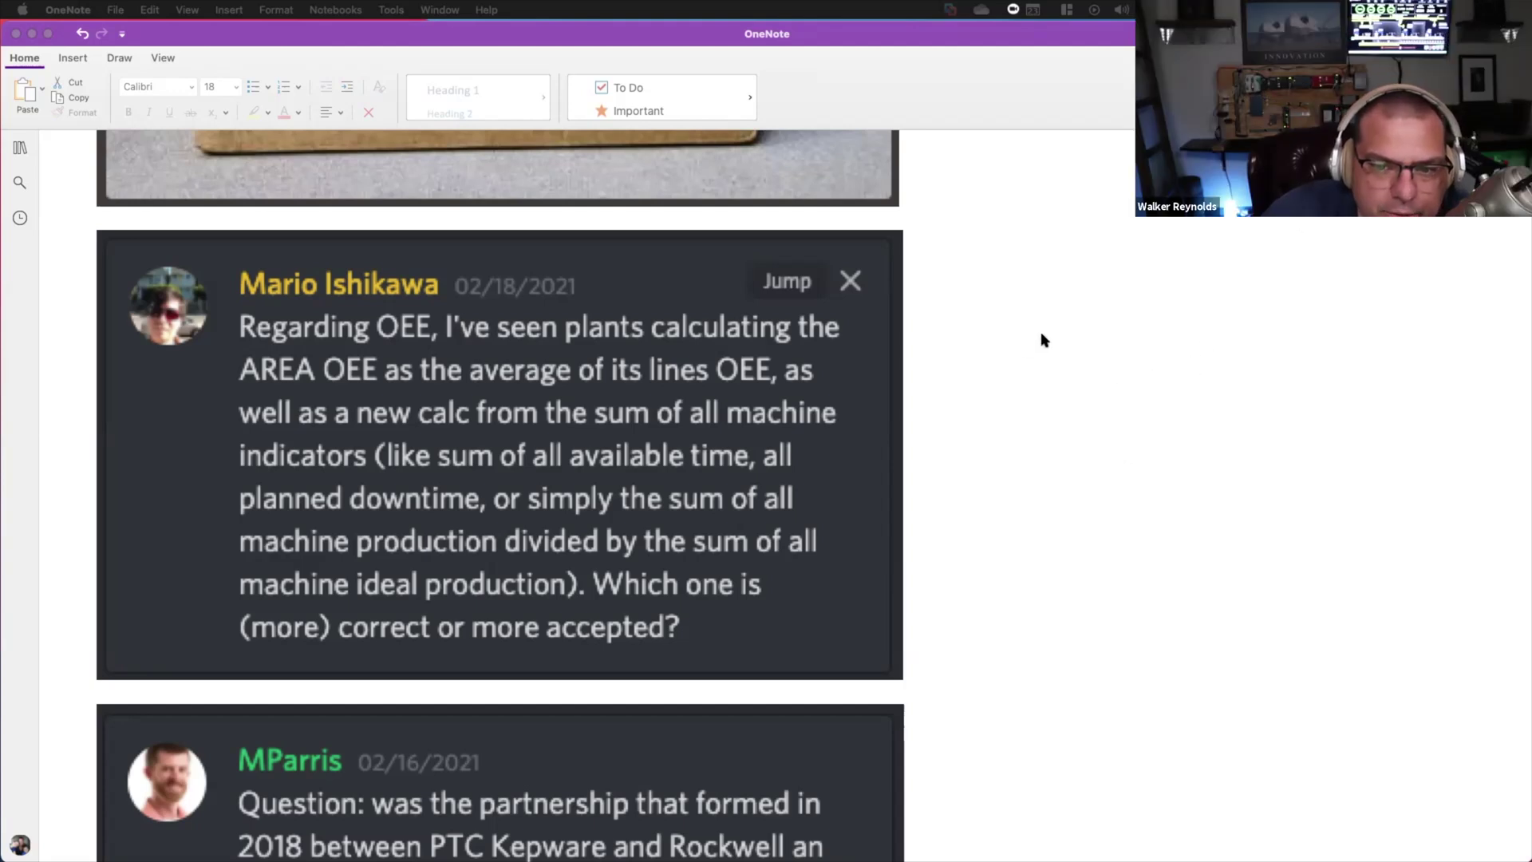
Start a numbered outline in the blank space beside the OEE question, with Enterprise as item 1 and Site nested below it.
click(1130, 378)
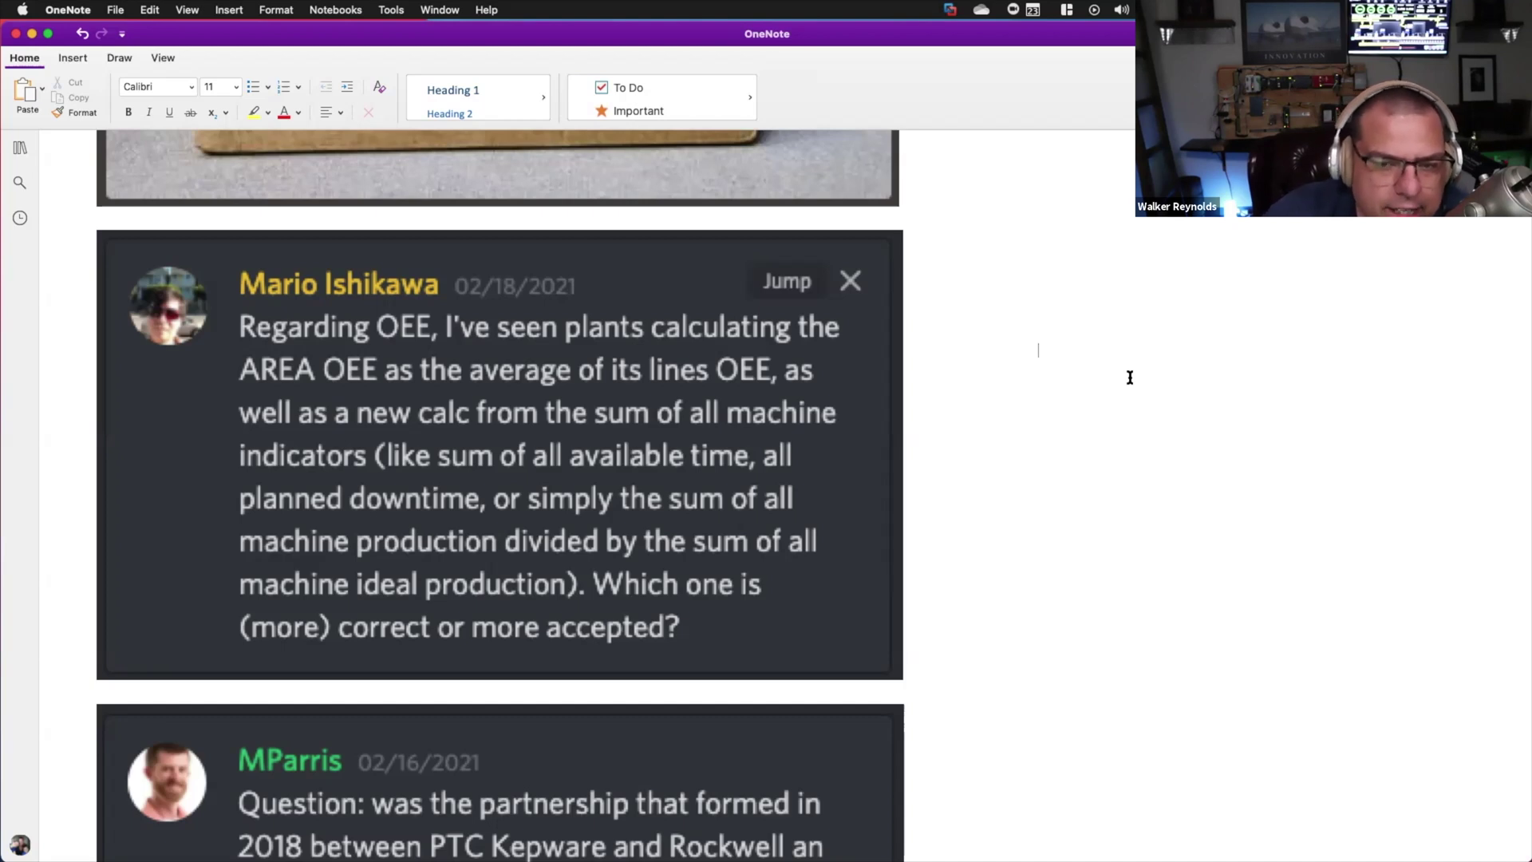
key(super+slash)
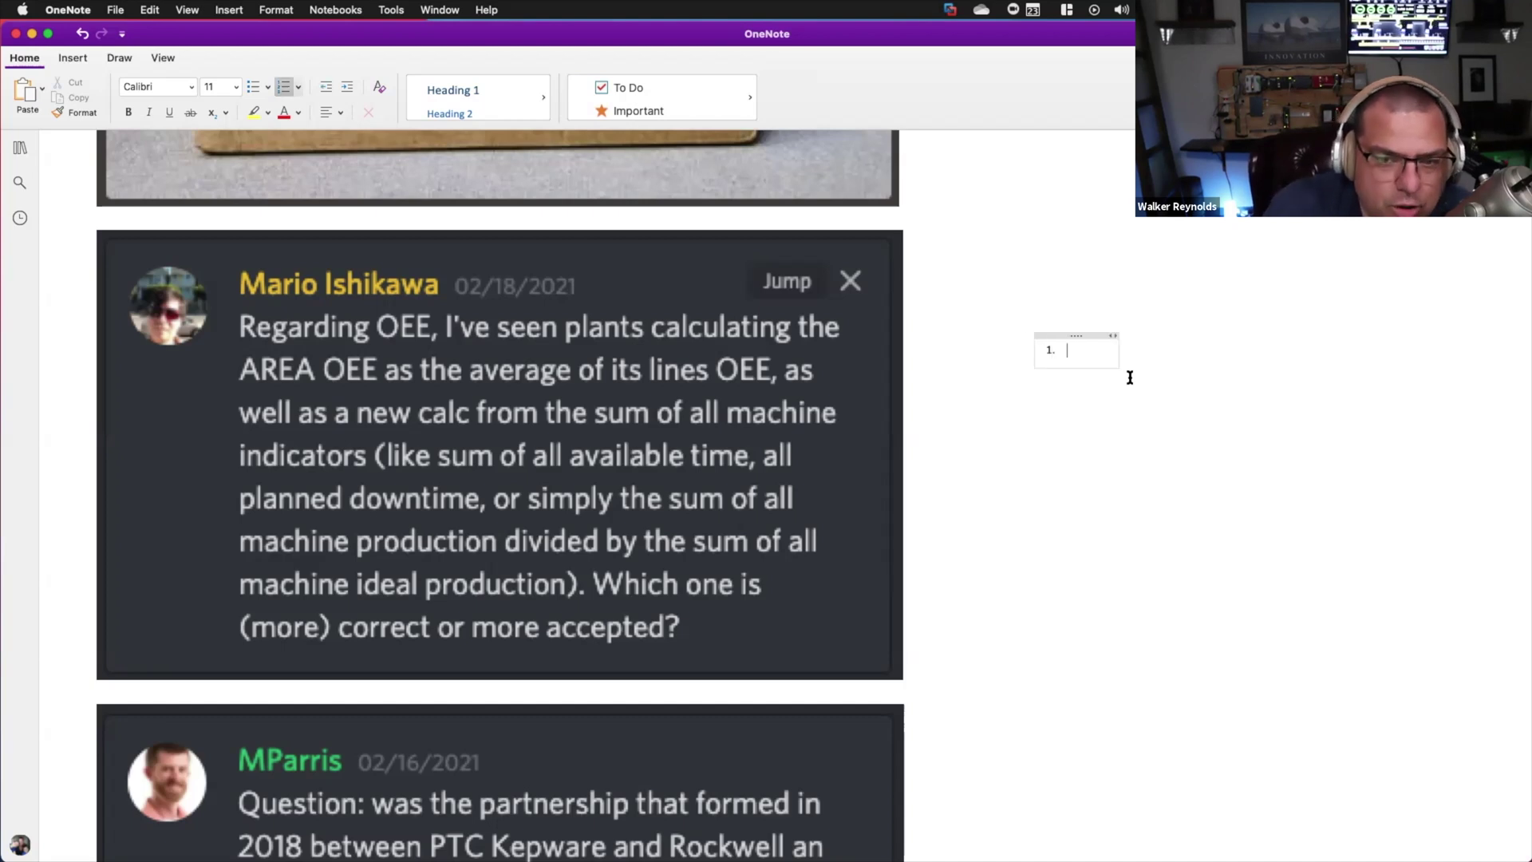
text(Enterprise)
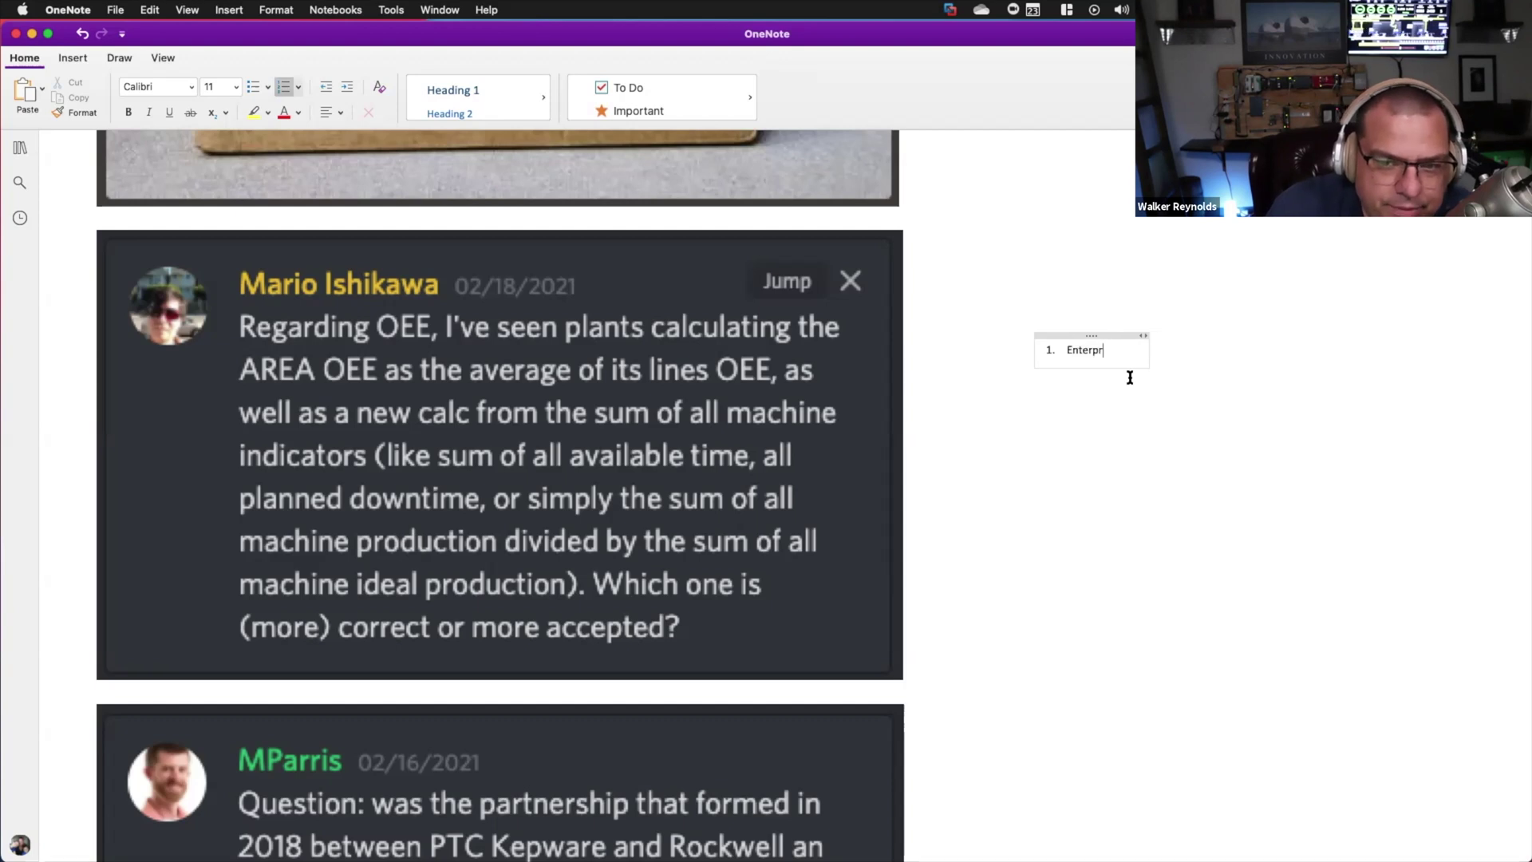
key(Return)
key(Tab)
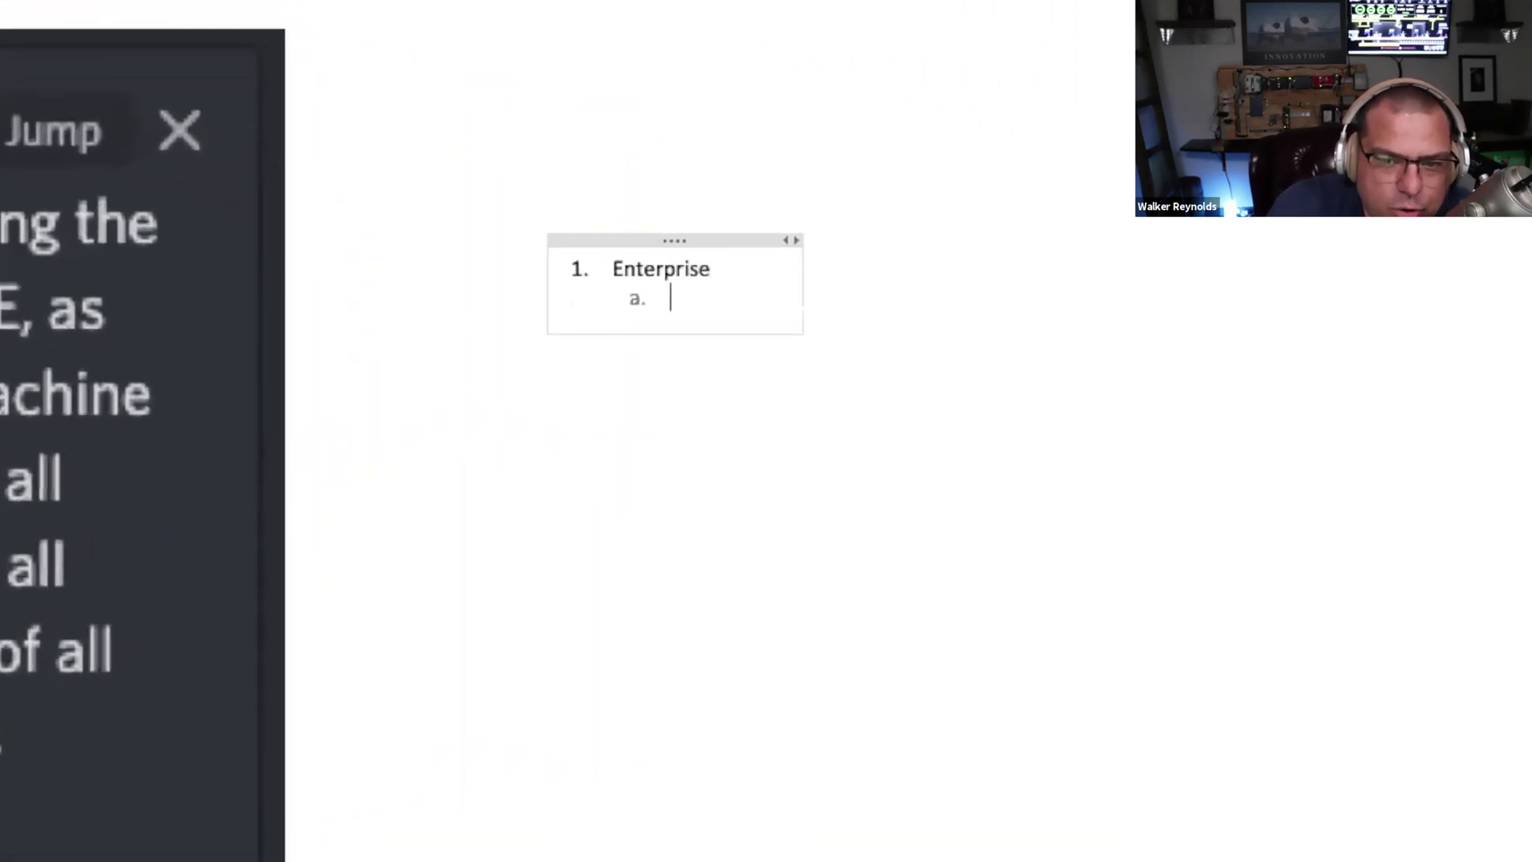
text(Site)
key(Return)
key(Tab)
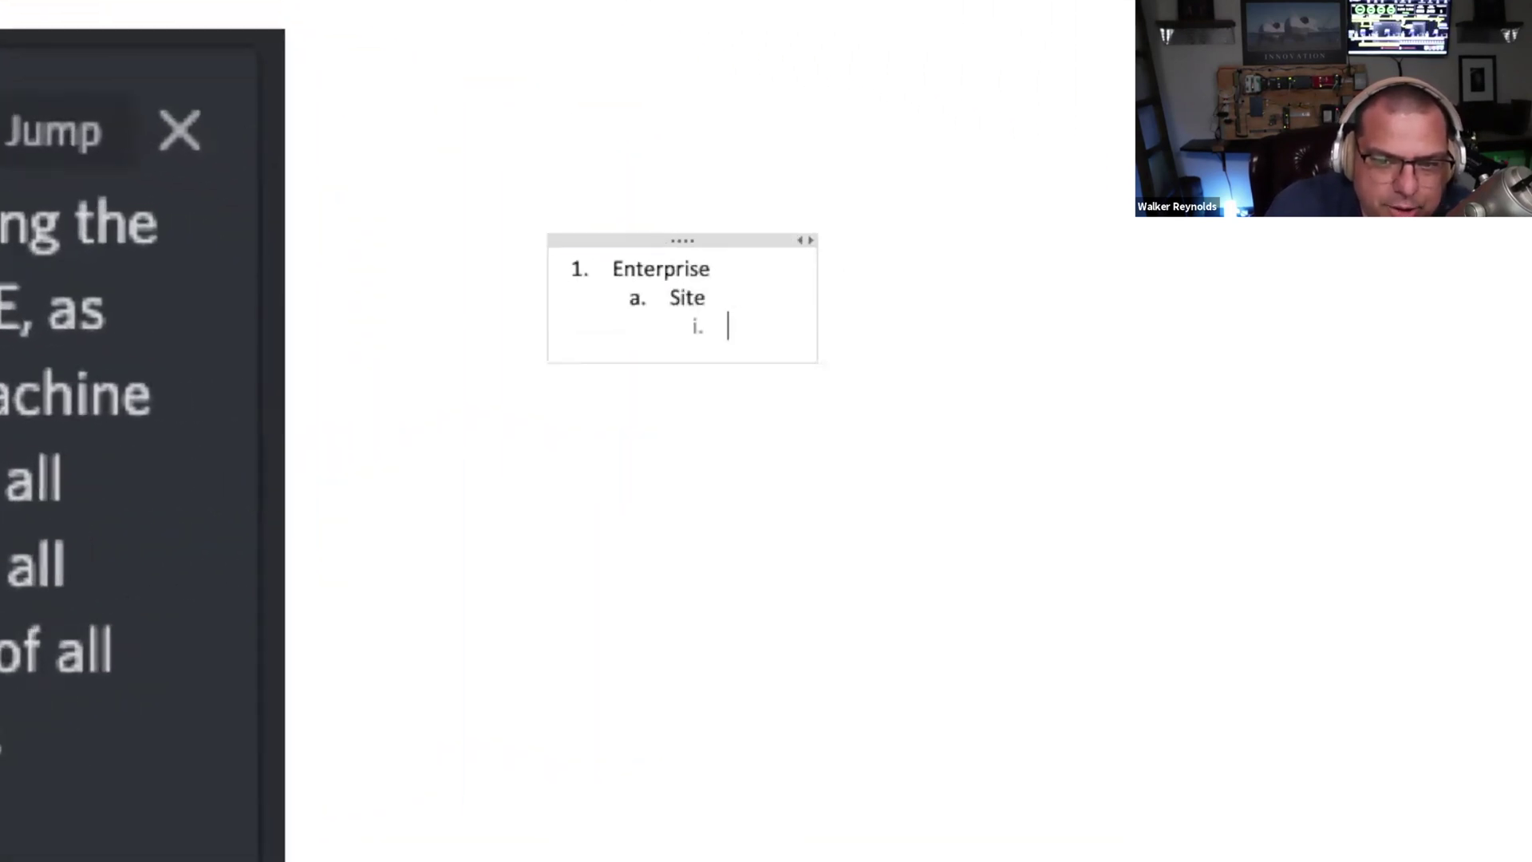
Add Area one level below Site and a first Line entry nested under Area.
text(Area)
key(Return)
key(Tab)
text(Line)
key(Return)
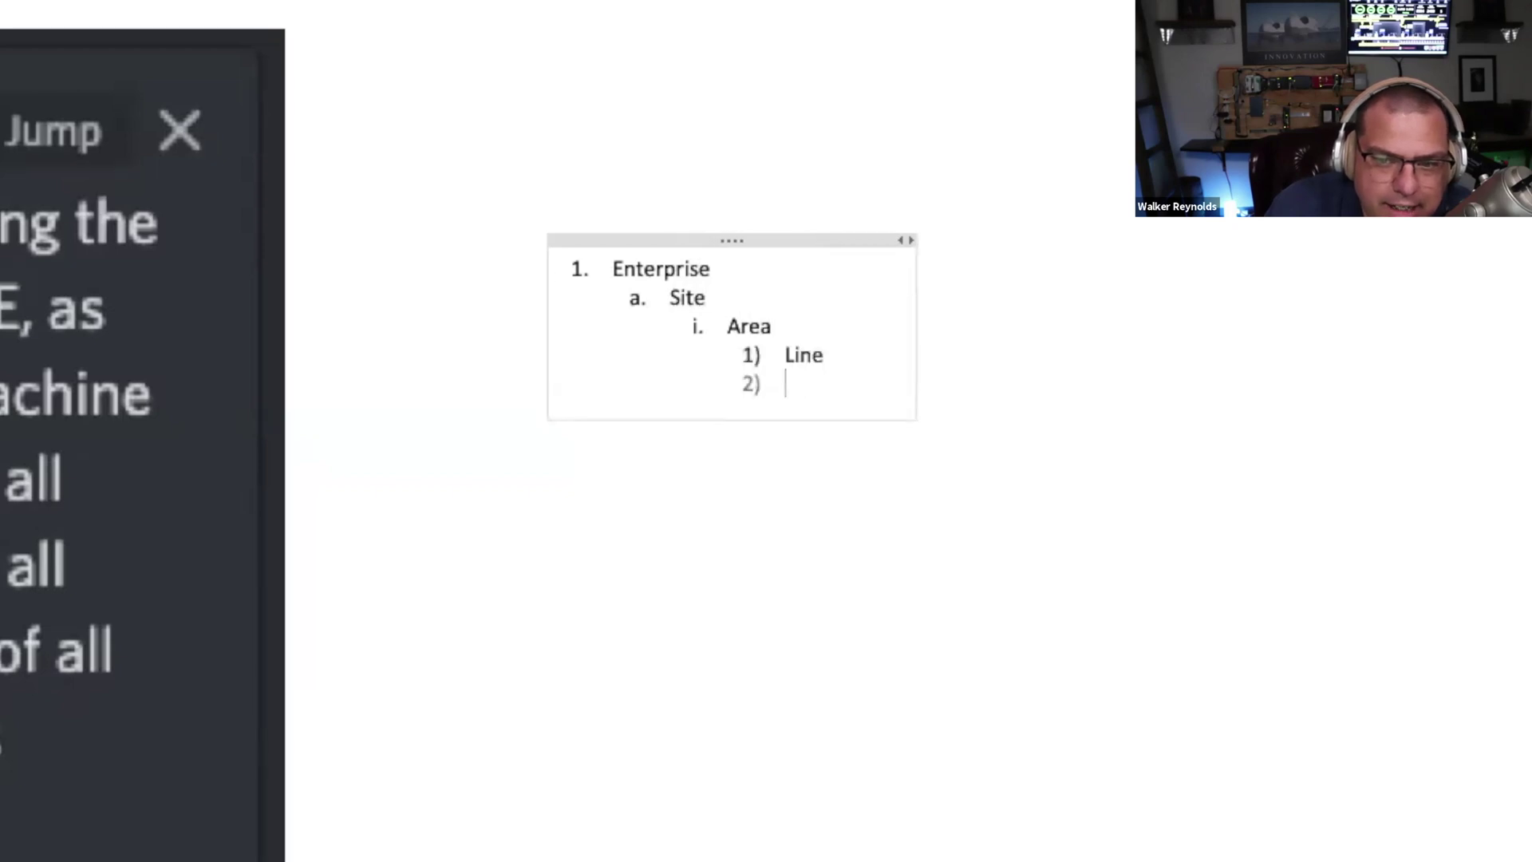
Add two more Line entries under Area at the same level as the first.
key(Tab)
text(Ce)
key(BackSpace)
key(BackSpace)
key(shift+Tab)
text(Line)
key(Return)
text(Line)
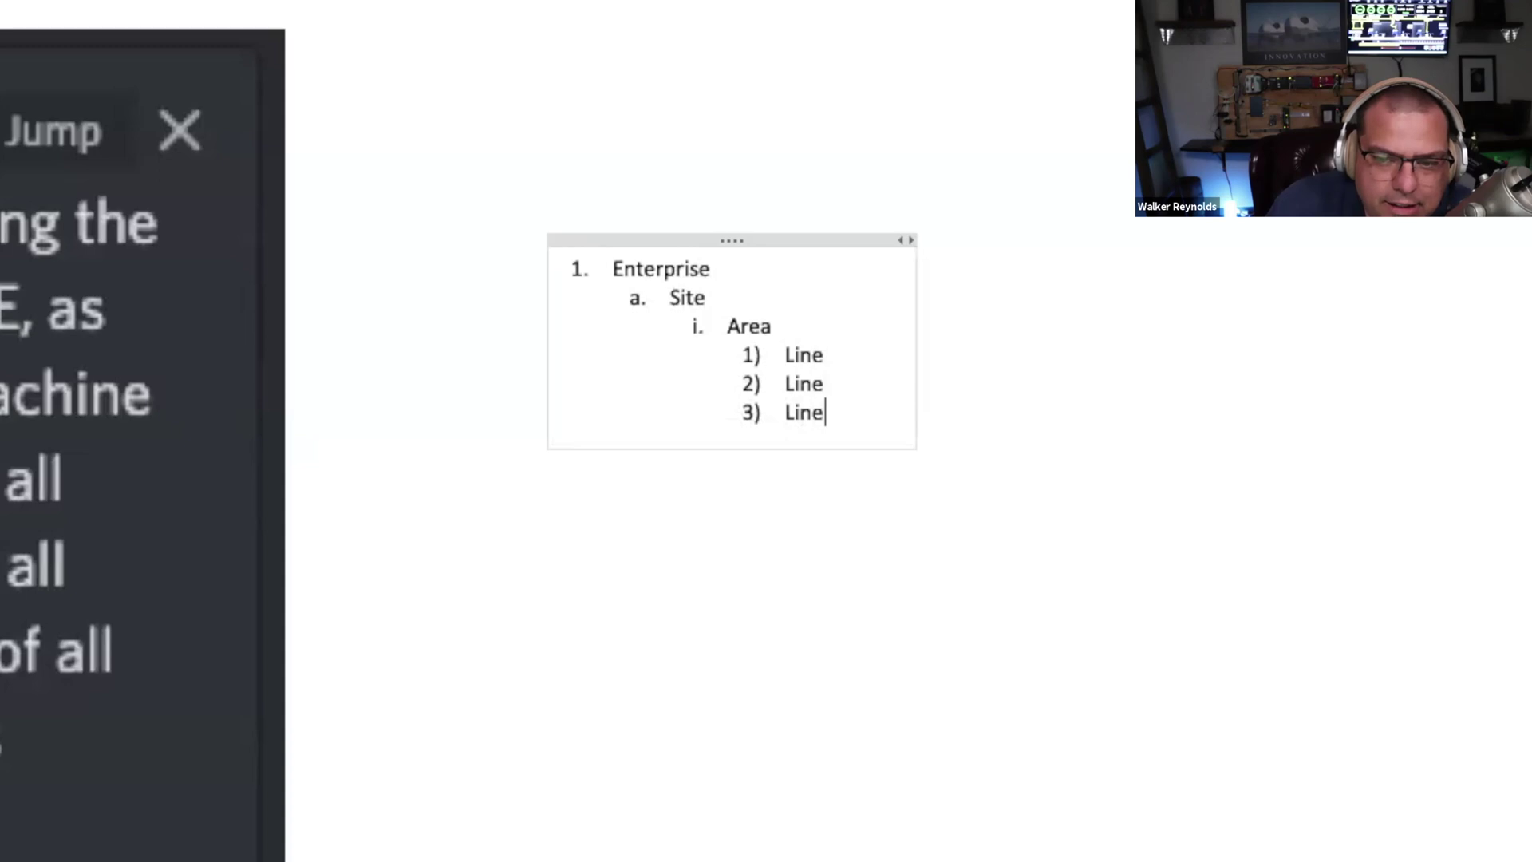
Add an OEE sub-item beneath each of the three Line entries.
key(Return)
key(Tab)
text(OEE)
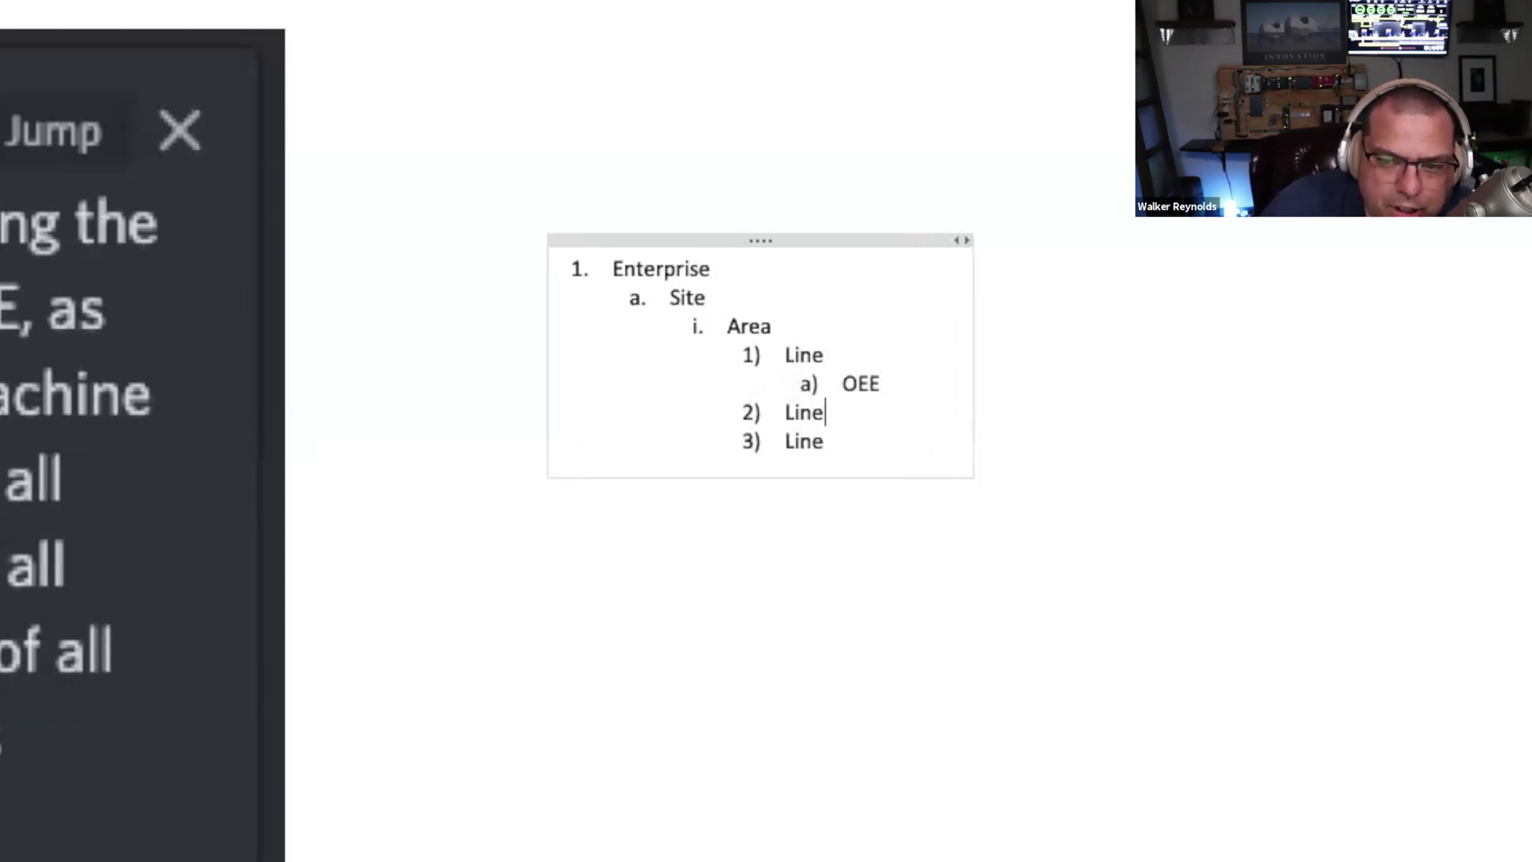
key(Return)
key(Tab)
text(OEE)
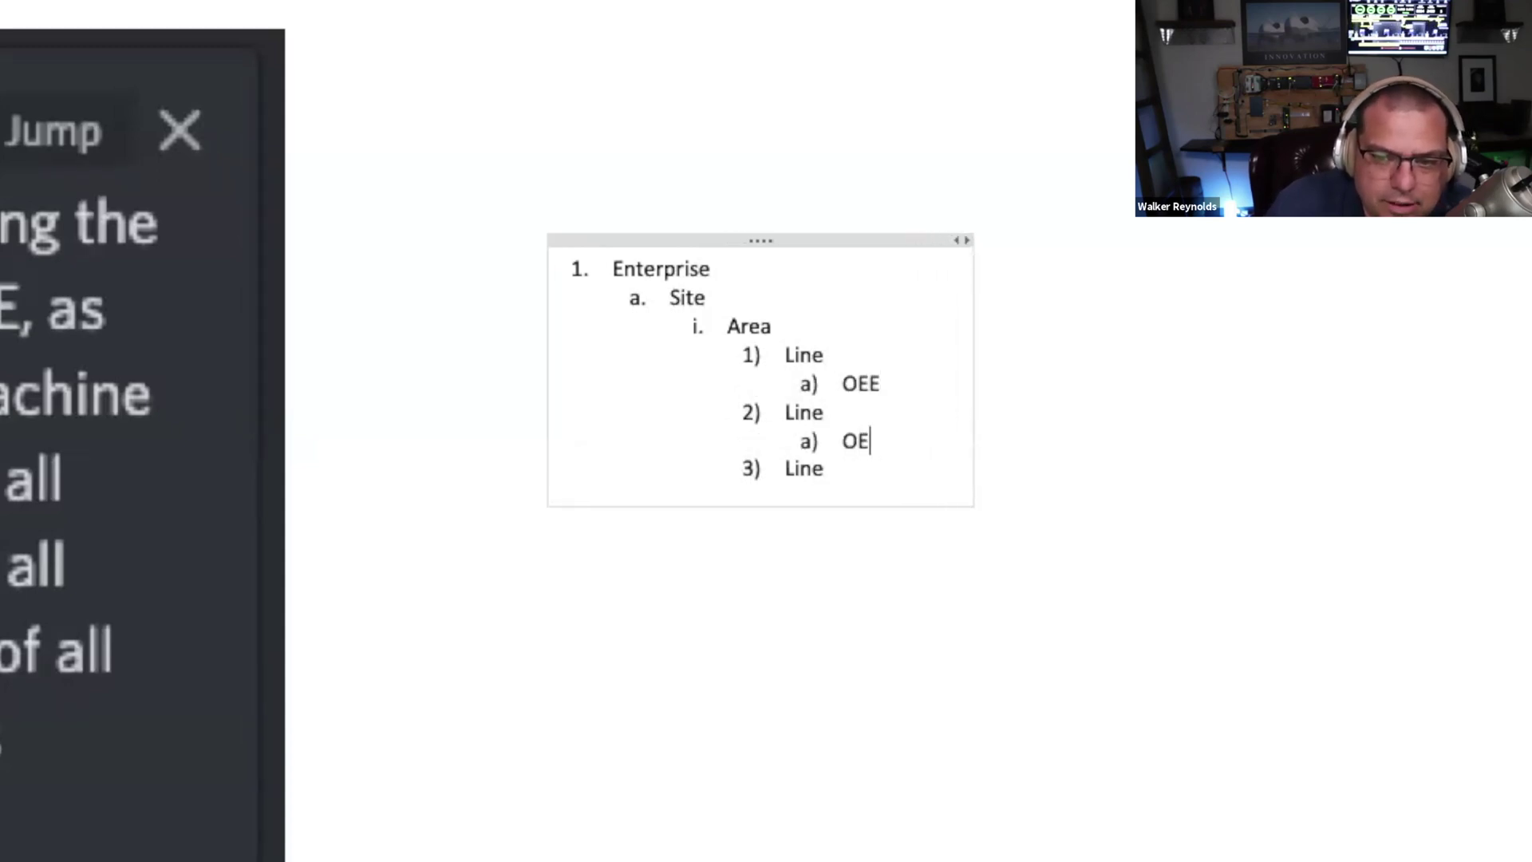
click(825, 468)
key(Return)
key(Tab)
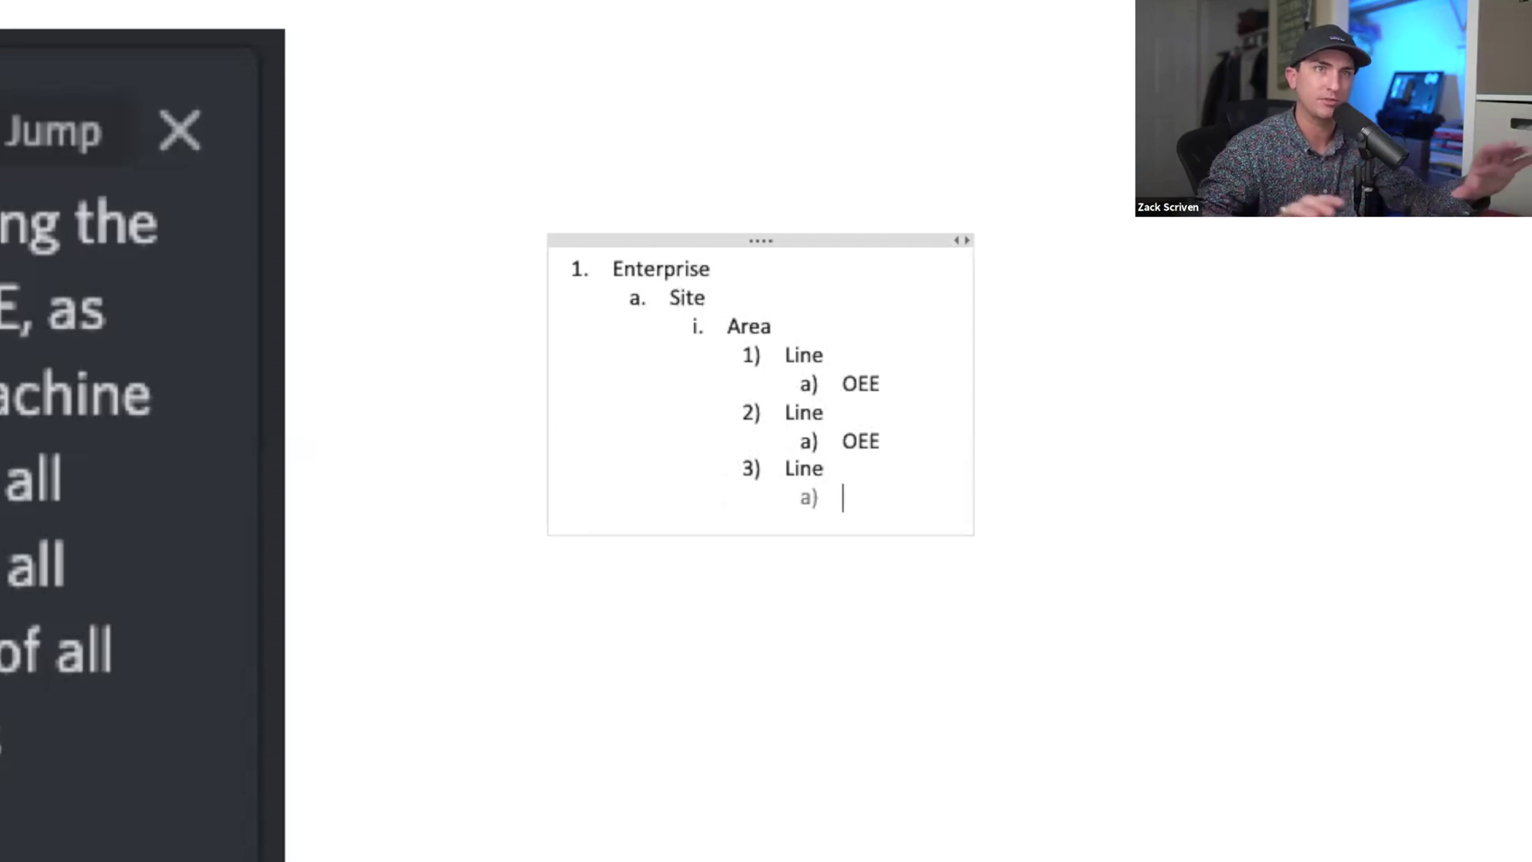
text(OEE)
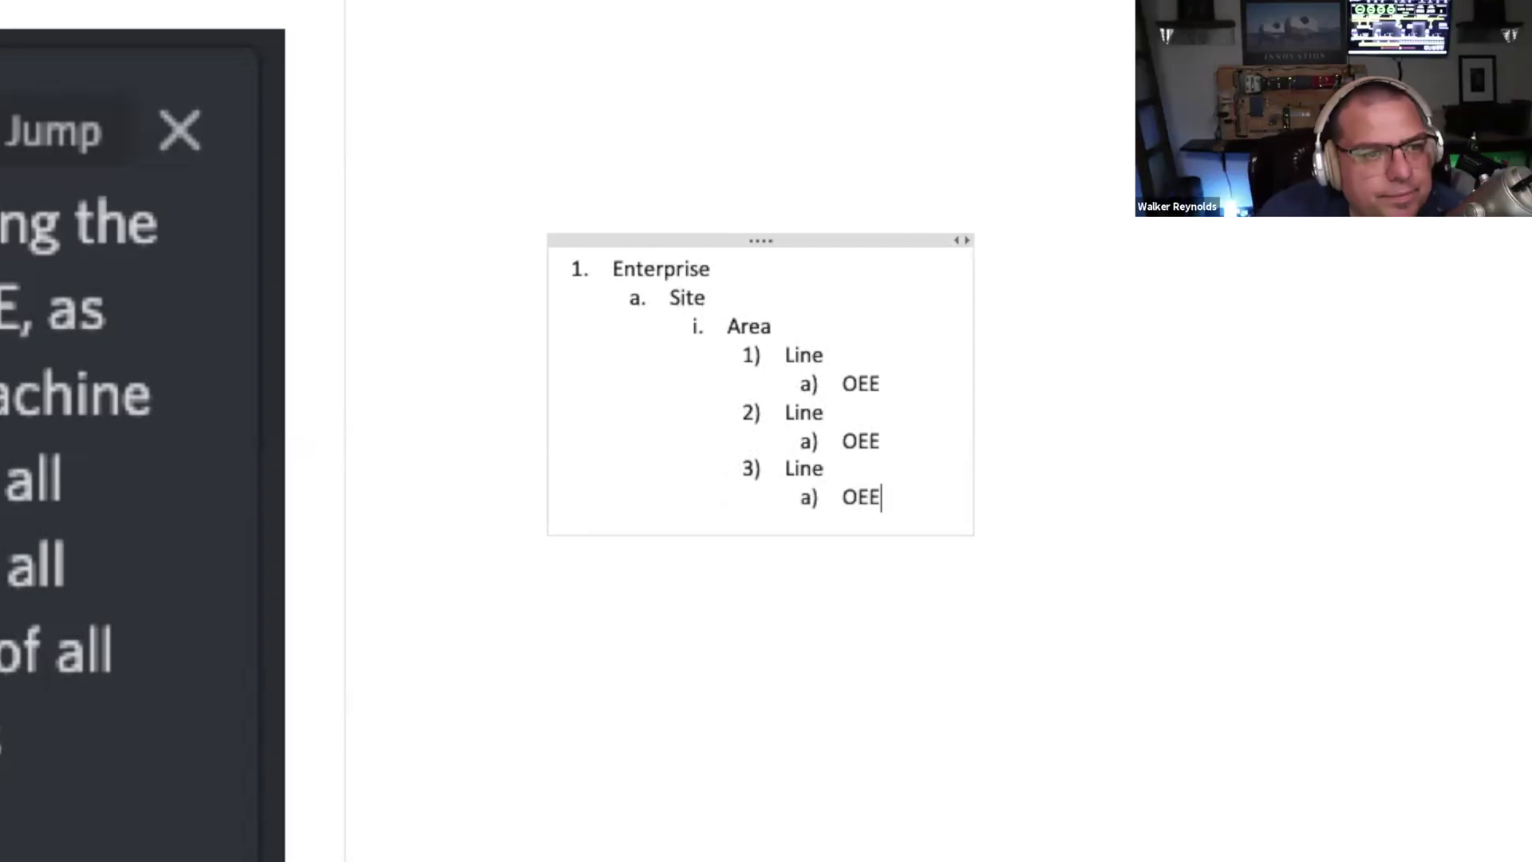
Enlarge the whole outline's text to 24 pt and move its container up beside the OEE question.
click(872, 239)
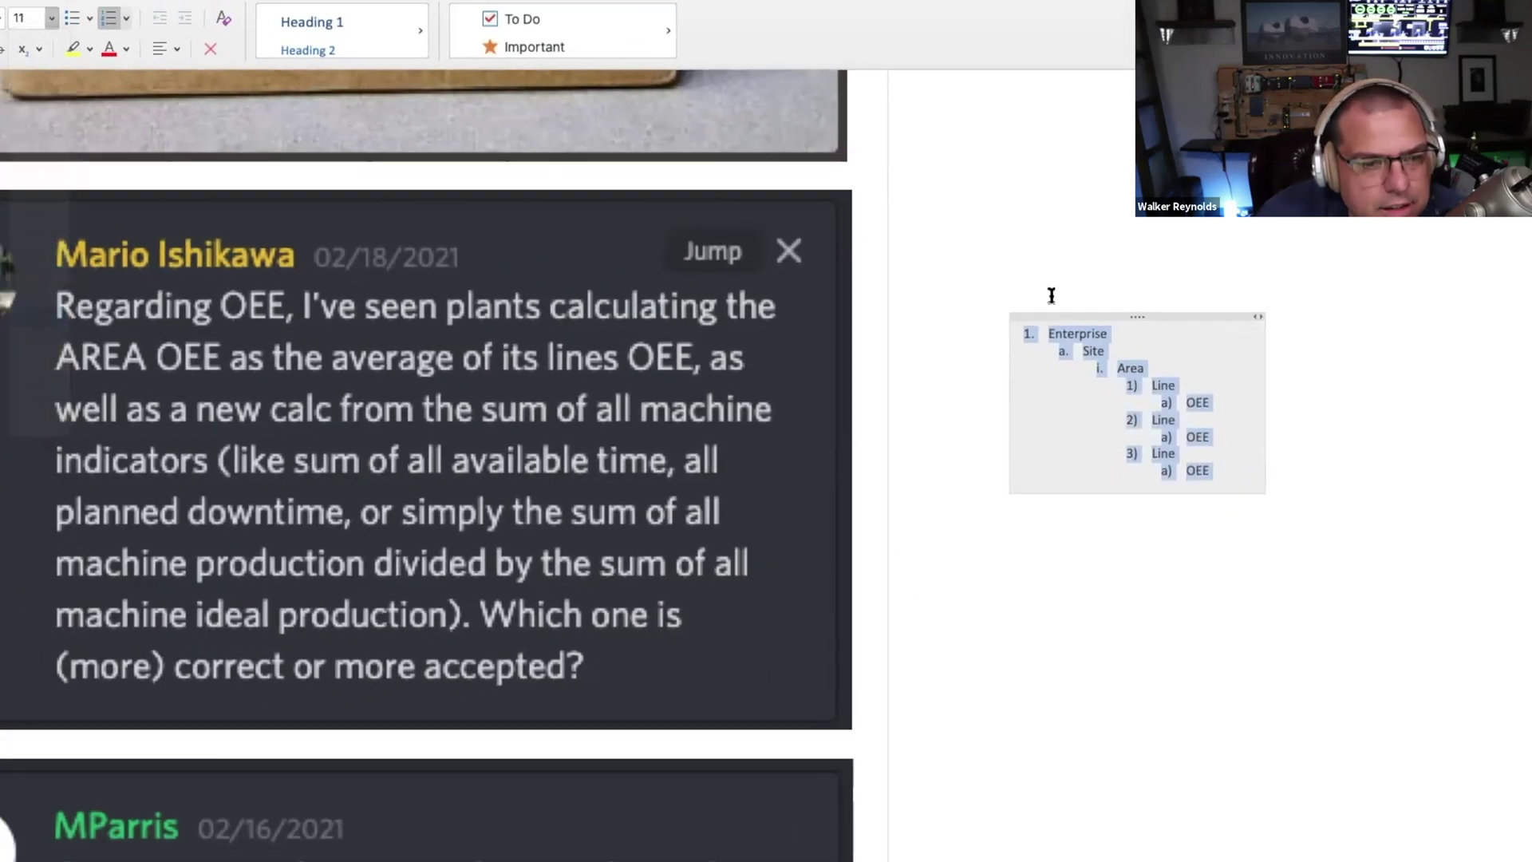
key(super+shift+period)
key(super+shift+period)
key(super+shift+period)
key(super+shift+period)
key(super+shift+period)
key(super+shift+period)
key(super+shift+period)
drag(1198, 335, 1120, 224)
drag(1189, 491, 1271, 492)
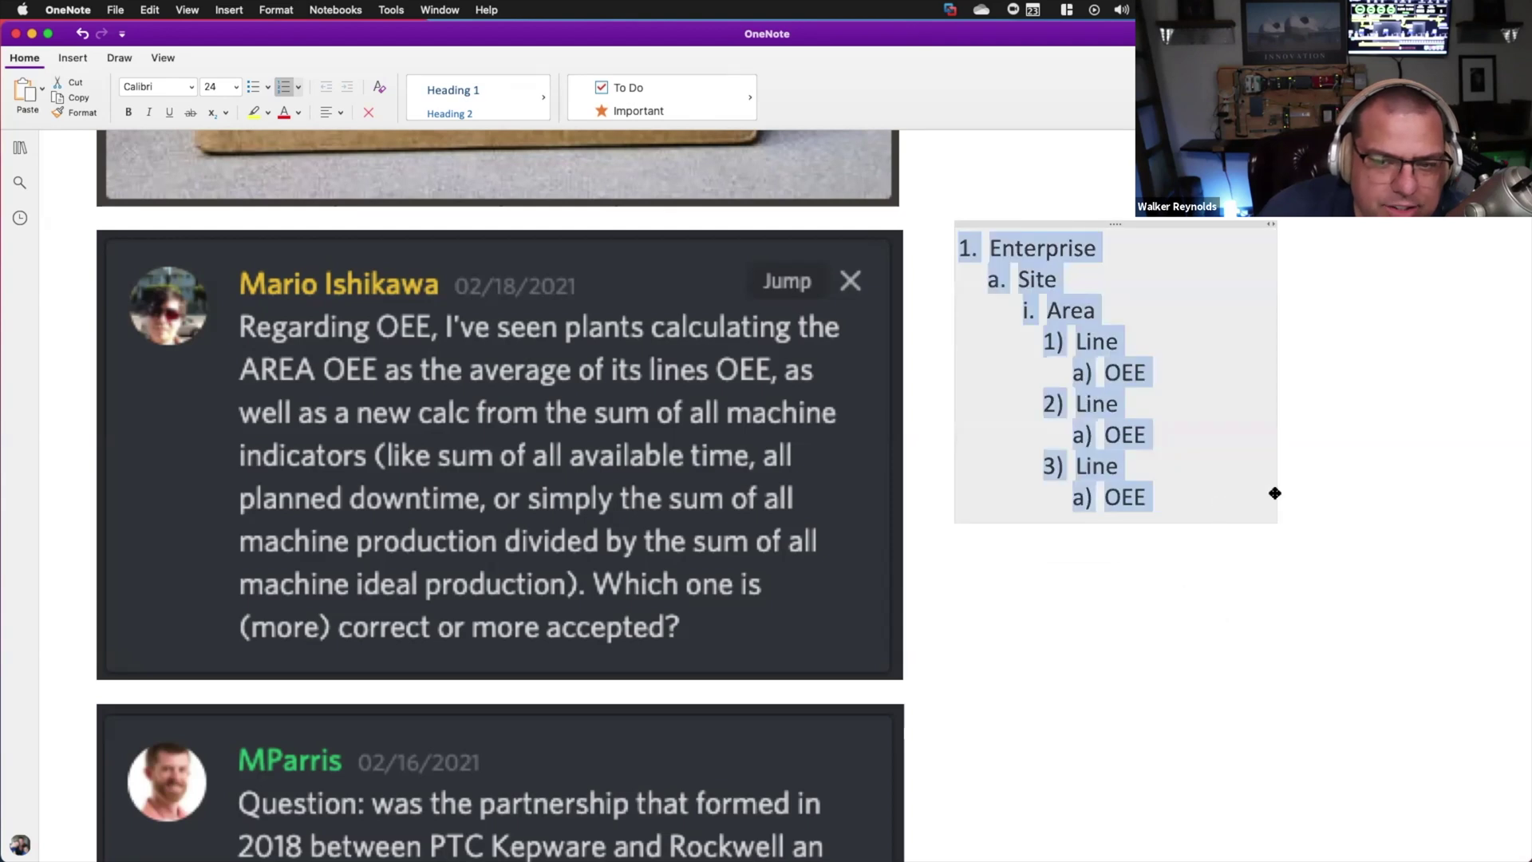
Highlight the word Line in yellow in all three entries of the outline.
double_click(1075, 343)
key(ctrl+super+h)
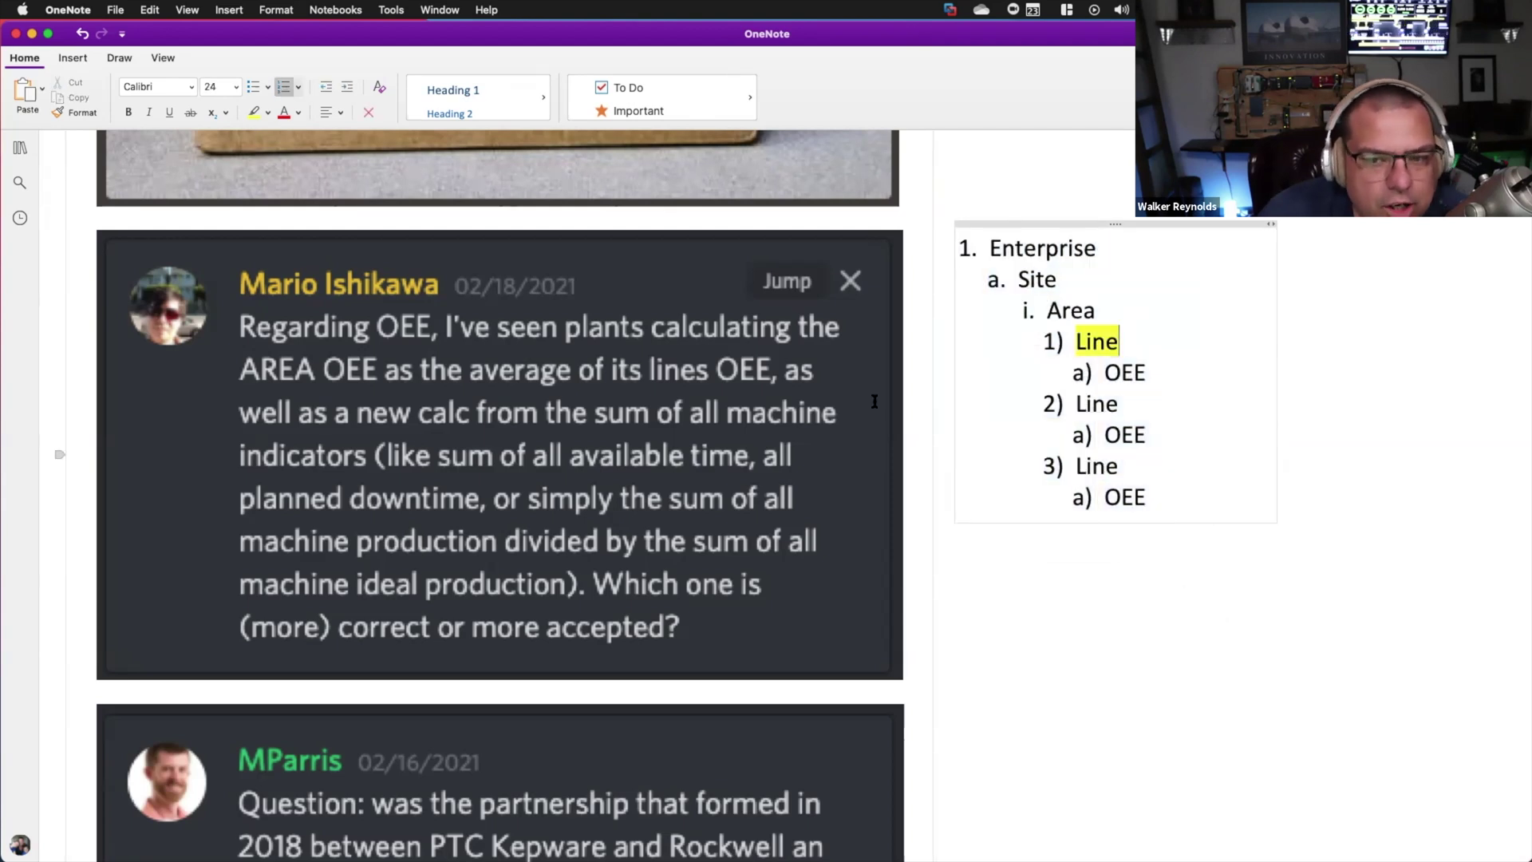
double_click(1077, 404)
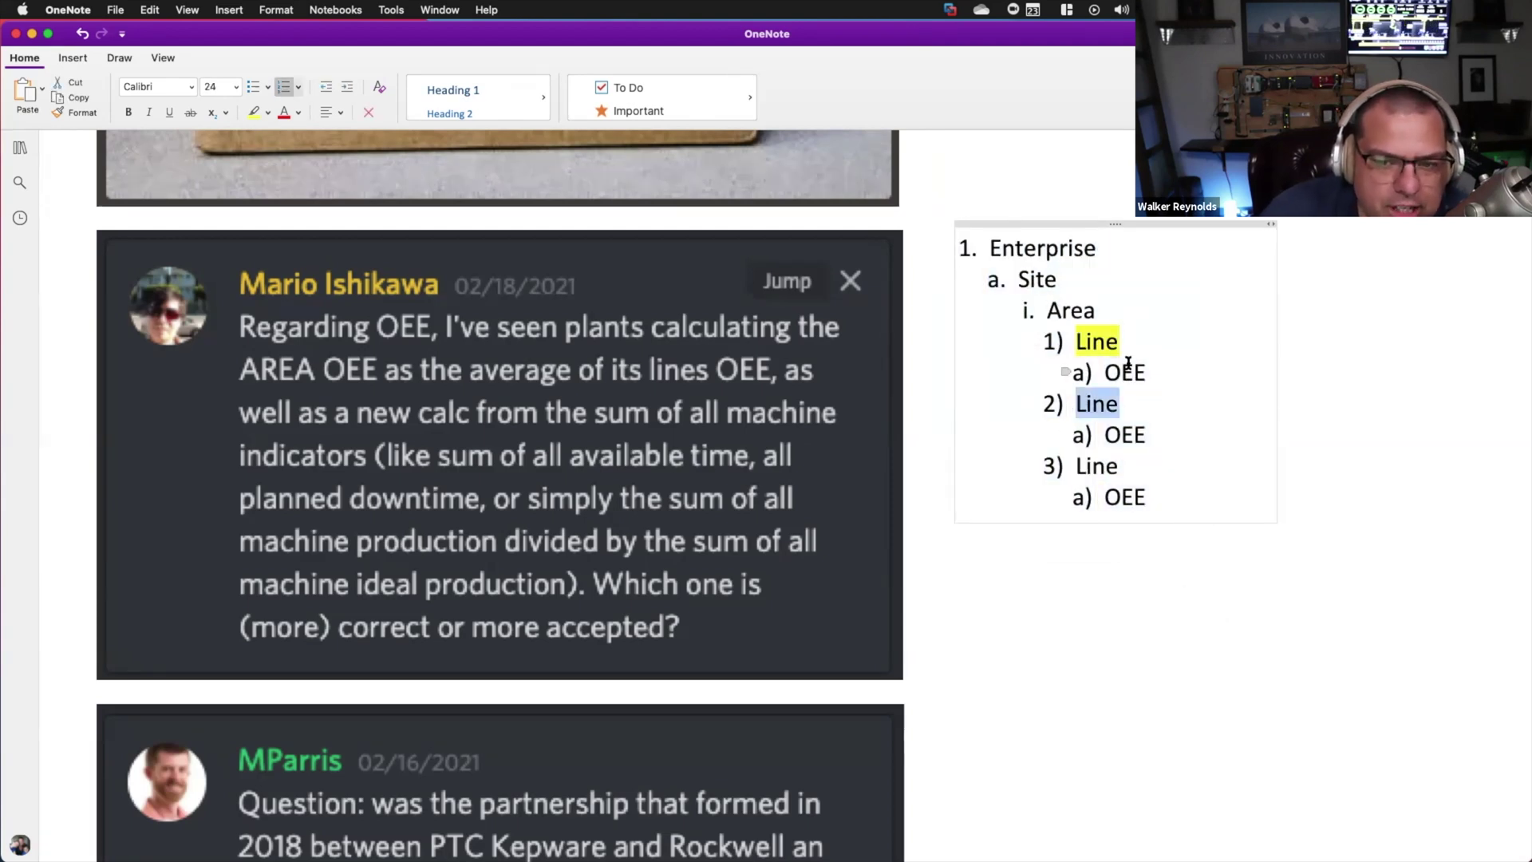
click(254, 111)
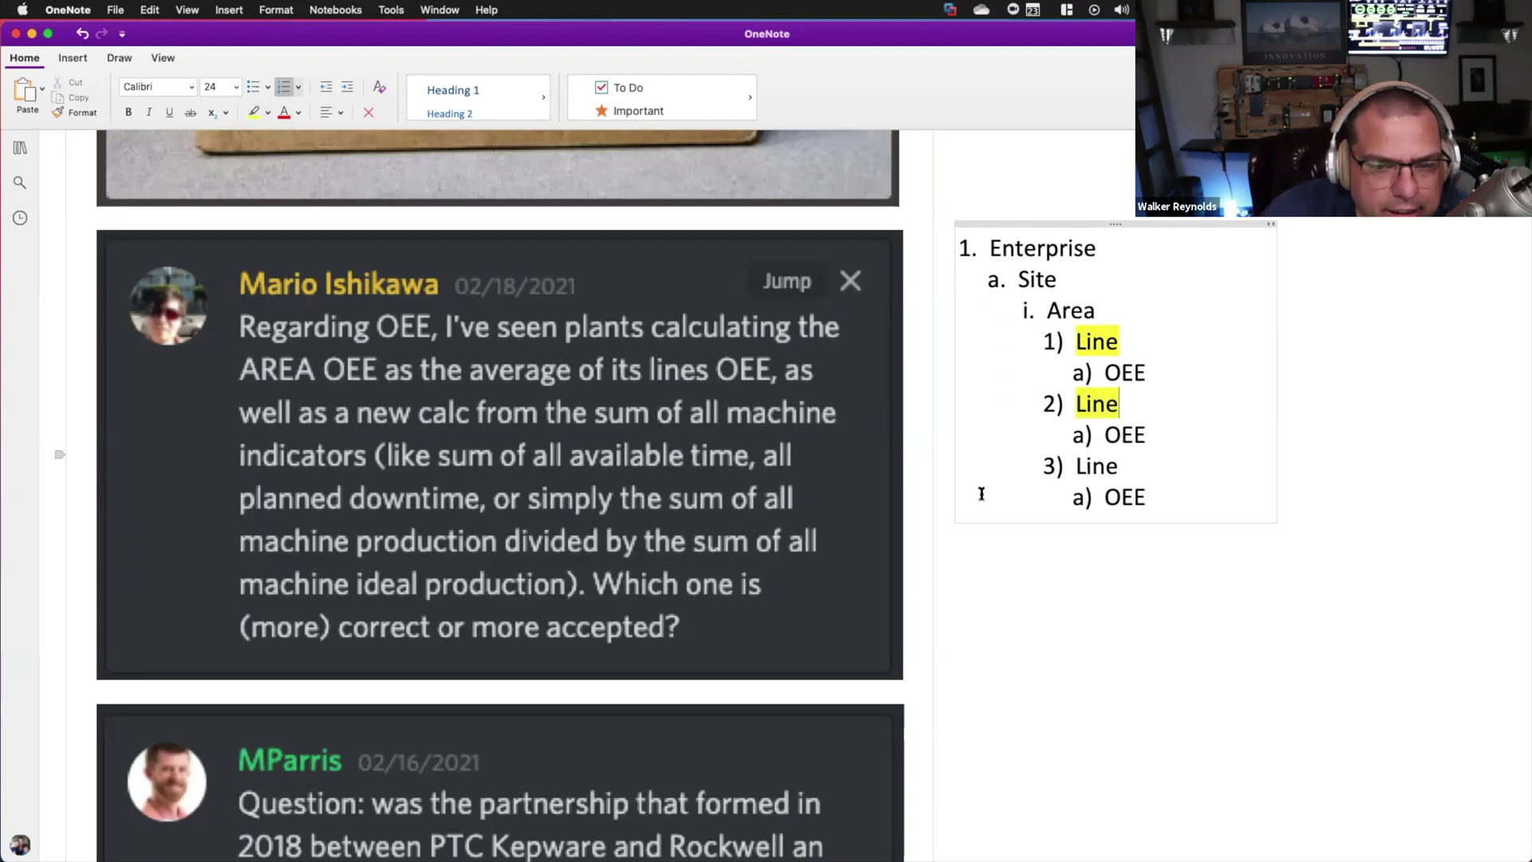
click(1117, 469)
double_click(1104, 466)
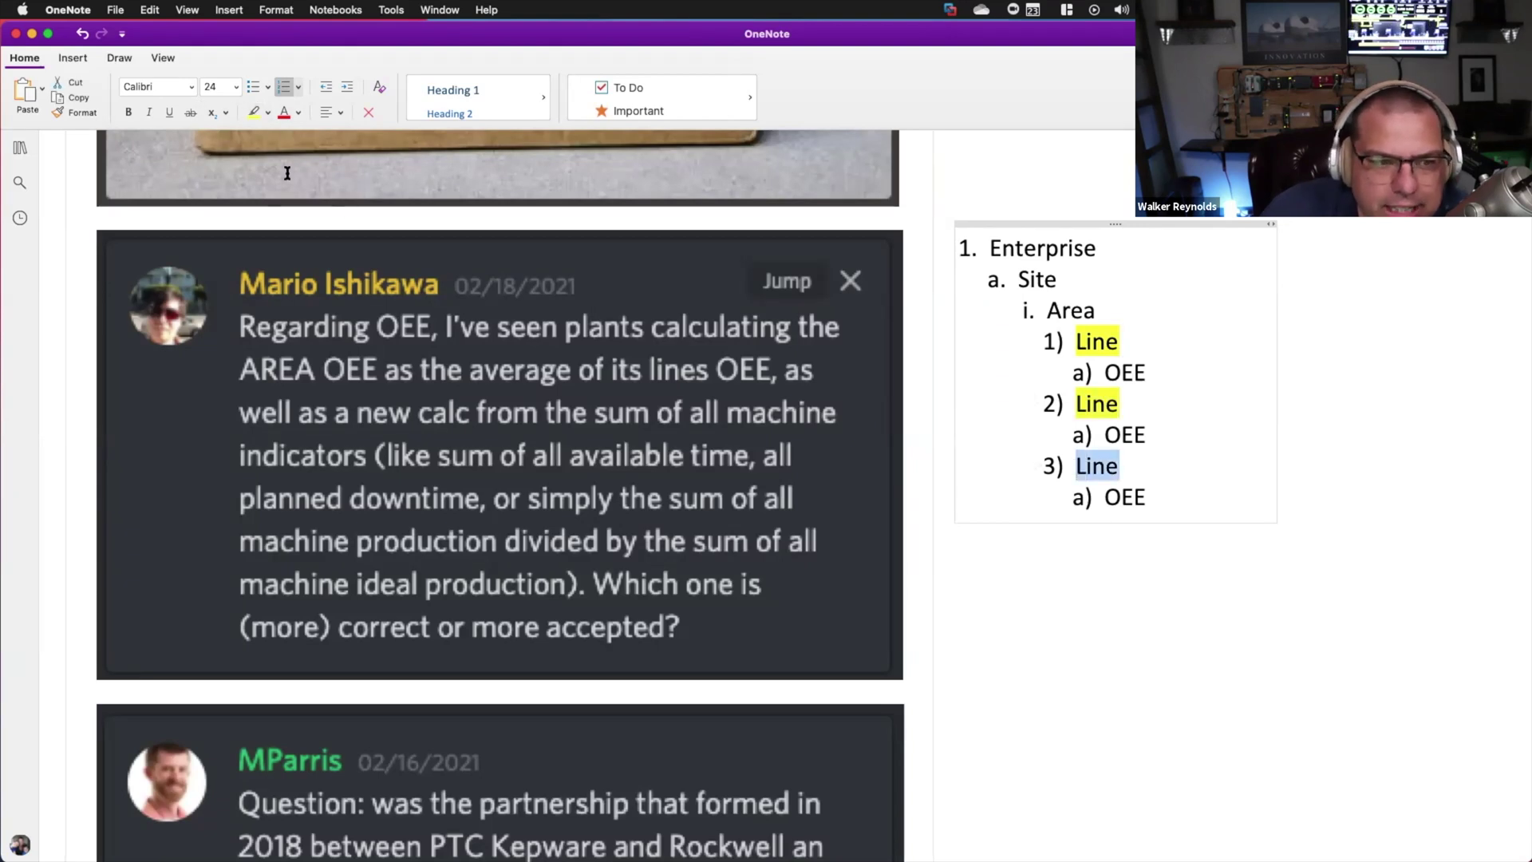
click(252, 113)
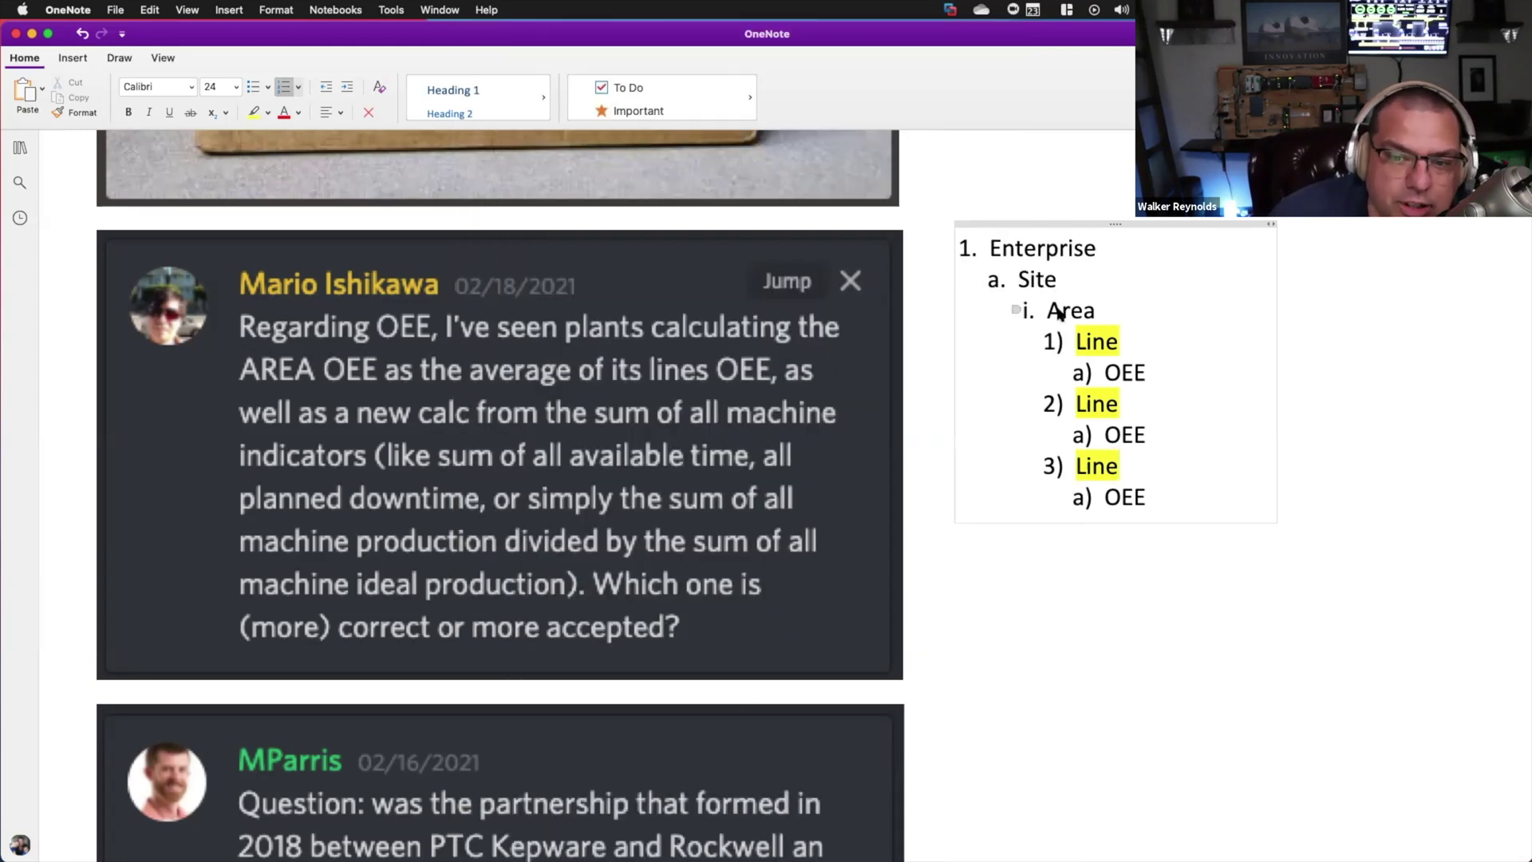
Add the sub-items A, Q and P beneath the first line's OEE entry.
key(Return)
key(Tab)
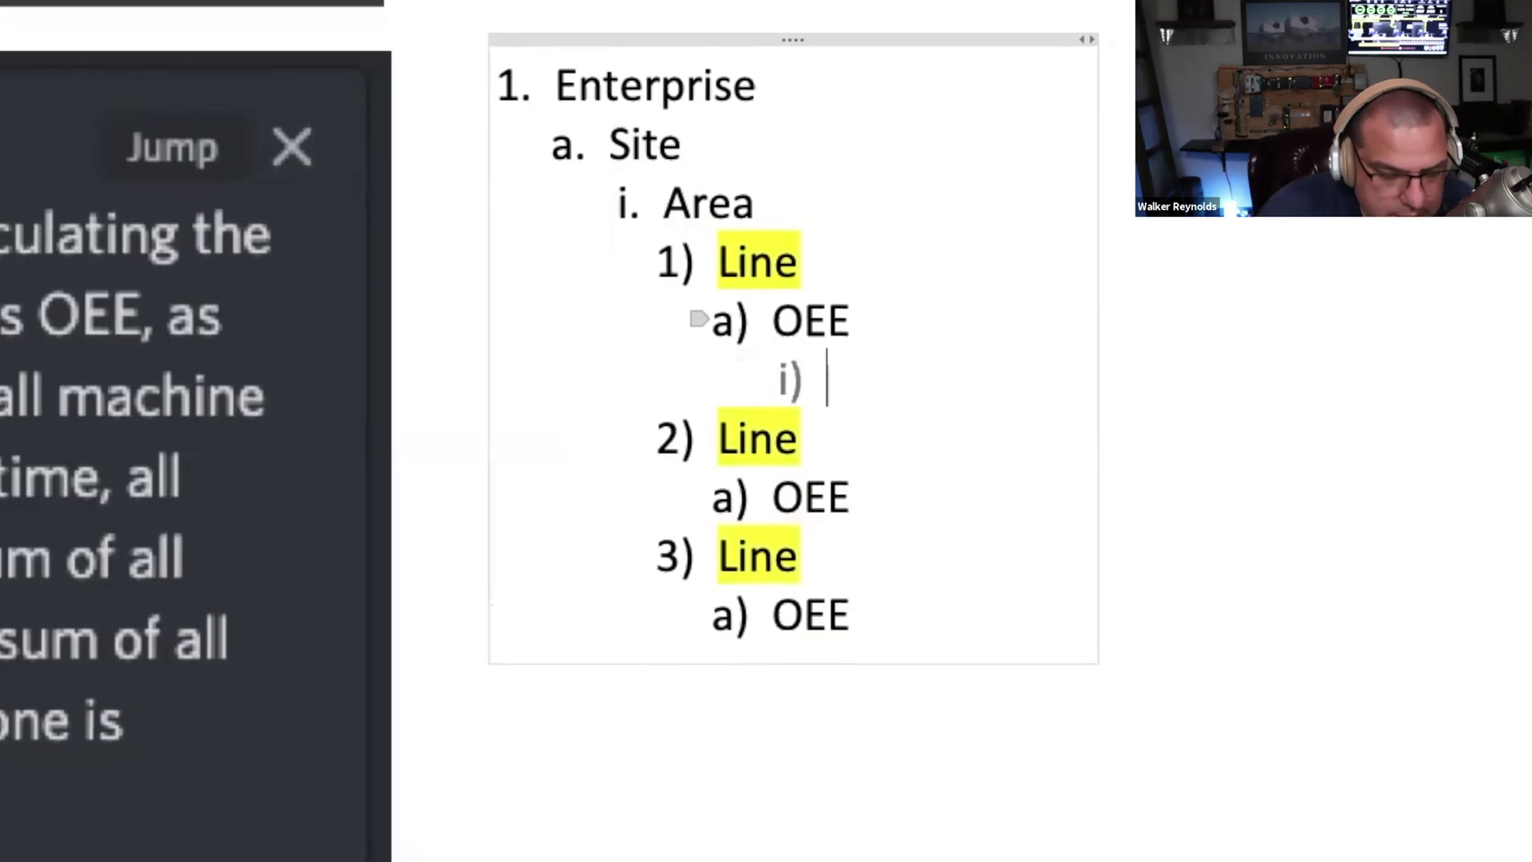
text(A)
key(Return)
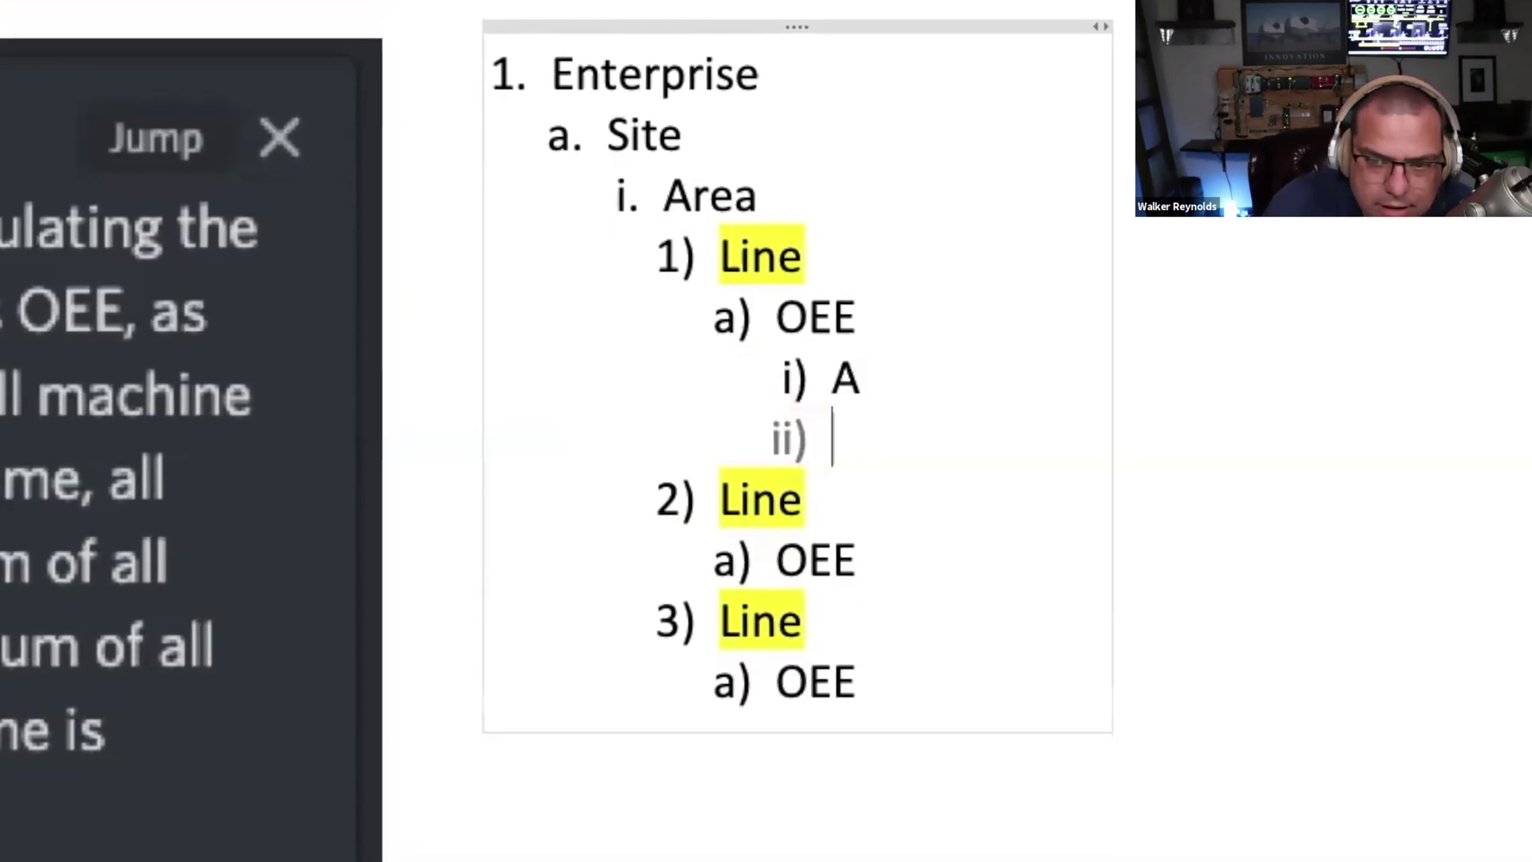
text(Q)
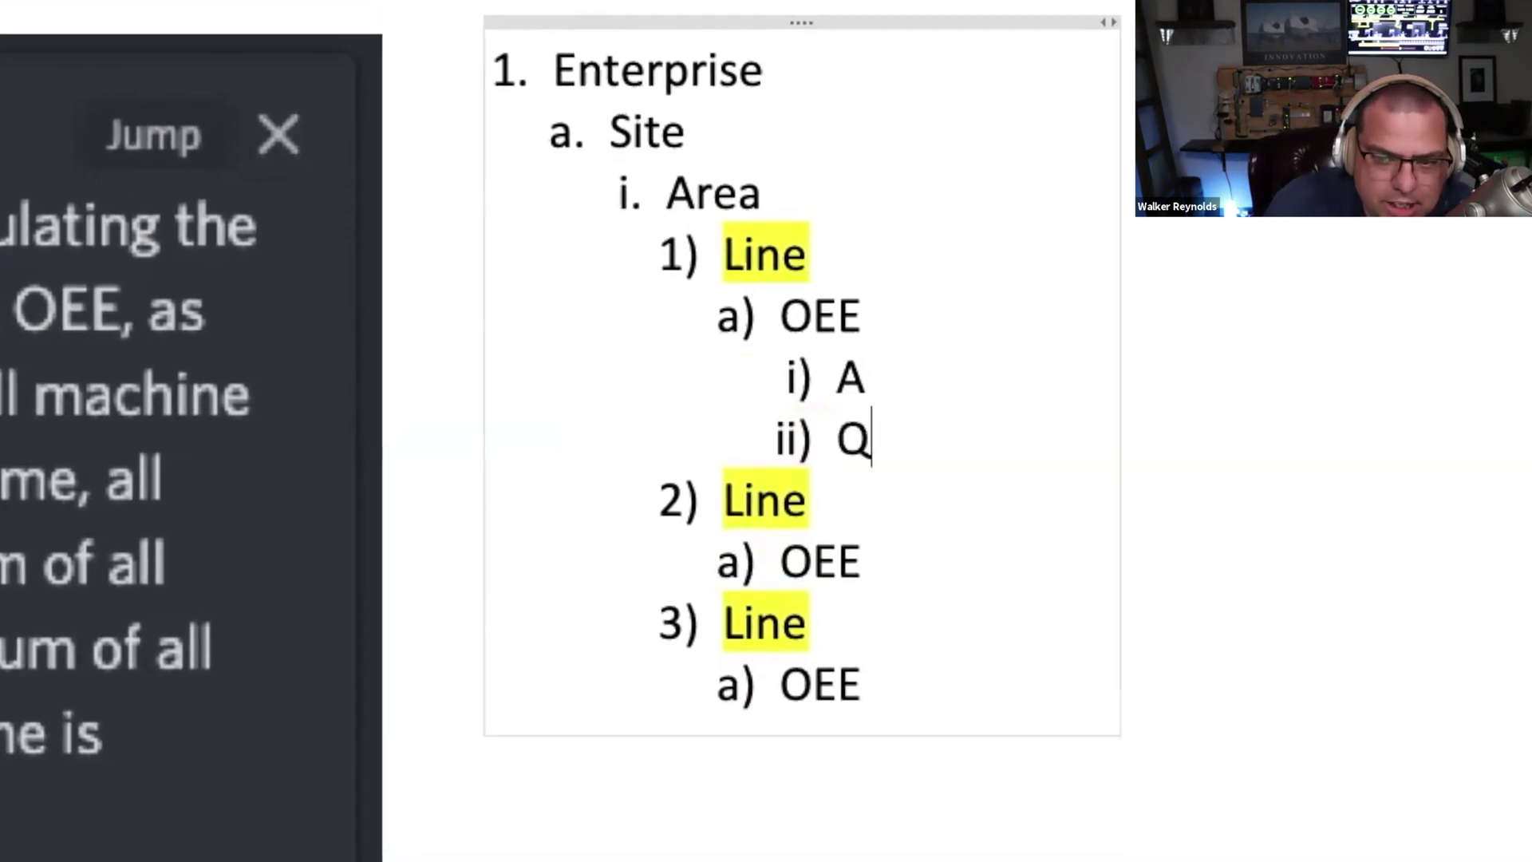
key(Return)
text(PO)
key(BackSpace)
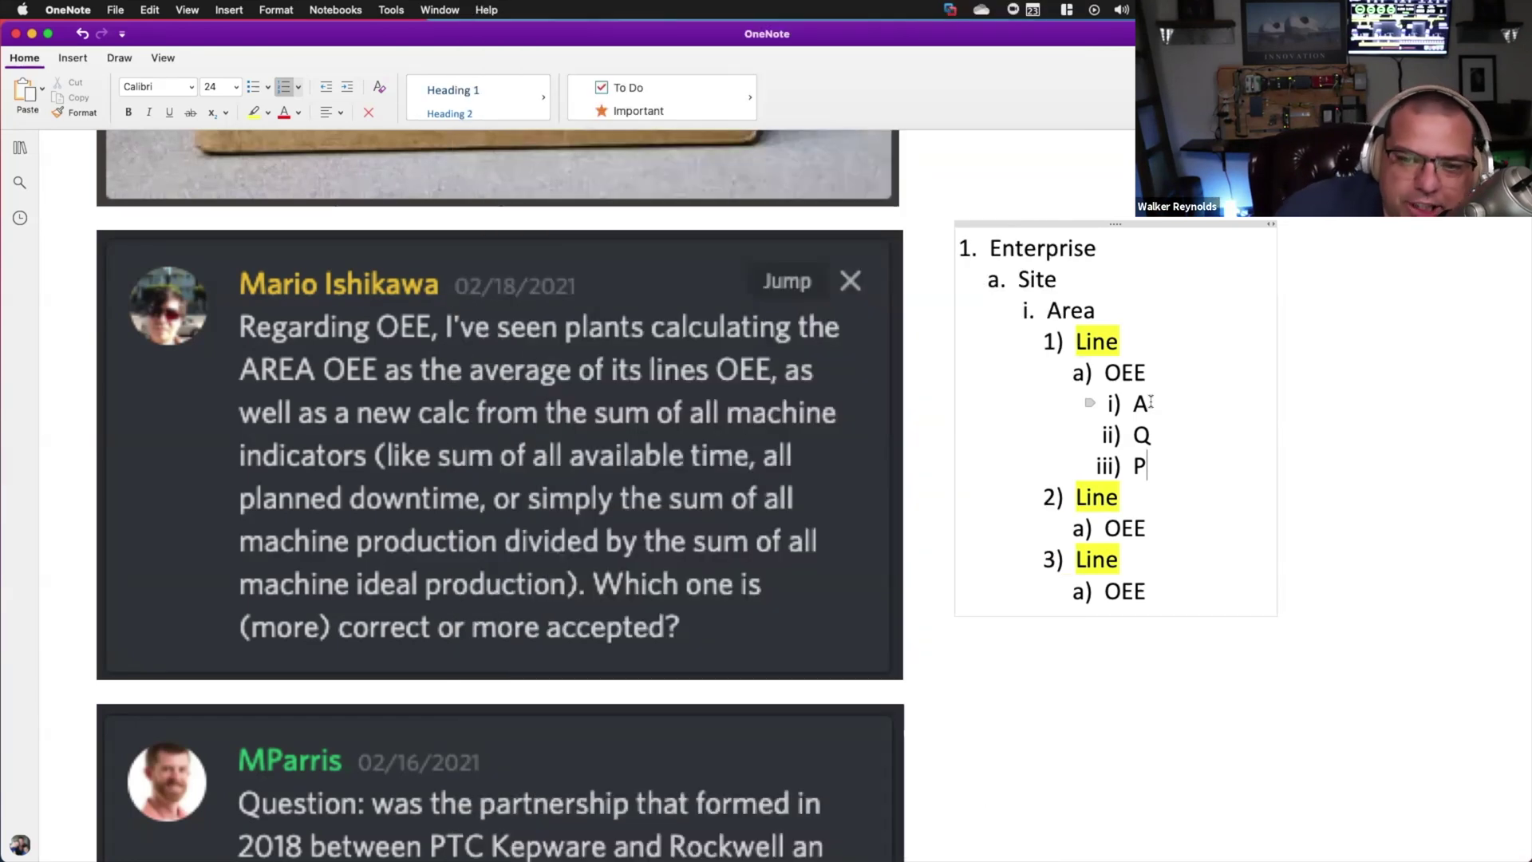
Make the Area entry bold and place the insertion point at its end.
drag(1095, 309, 1041, 308)
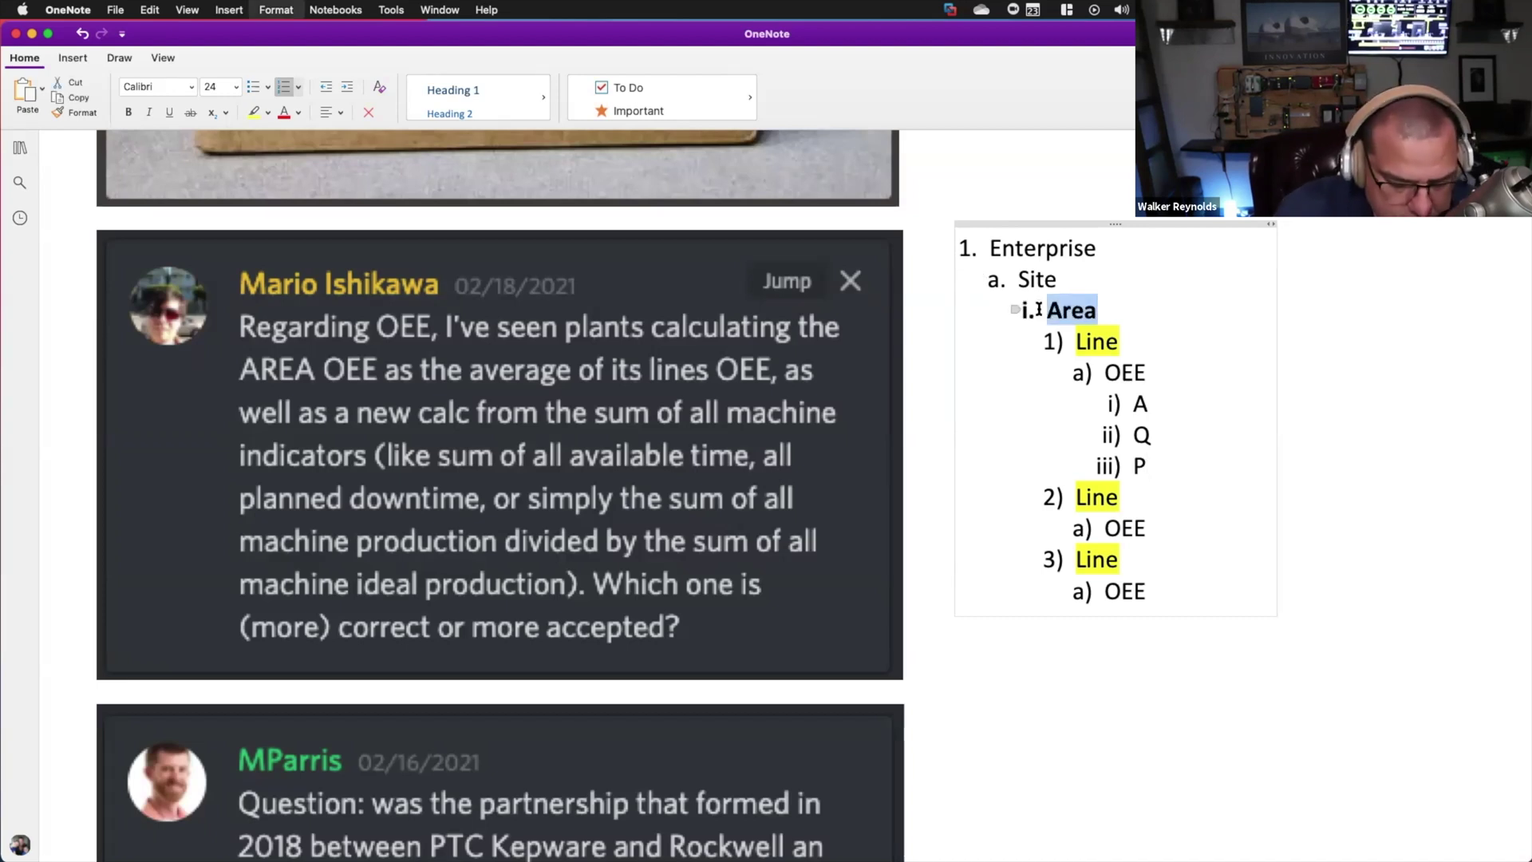
key(super+b)
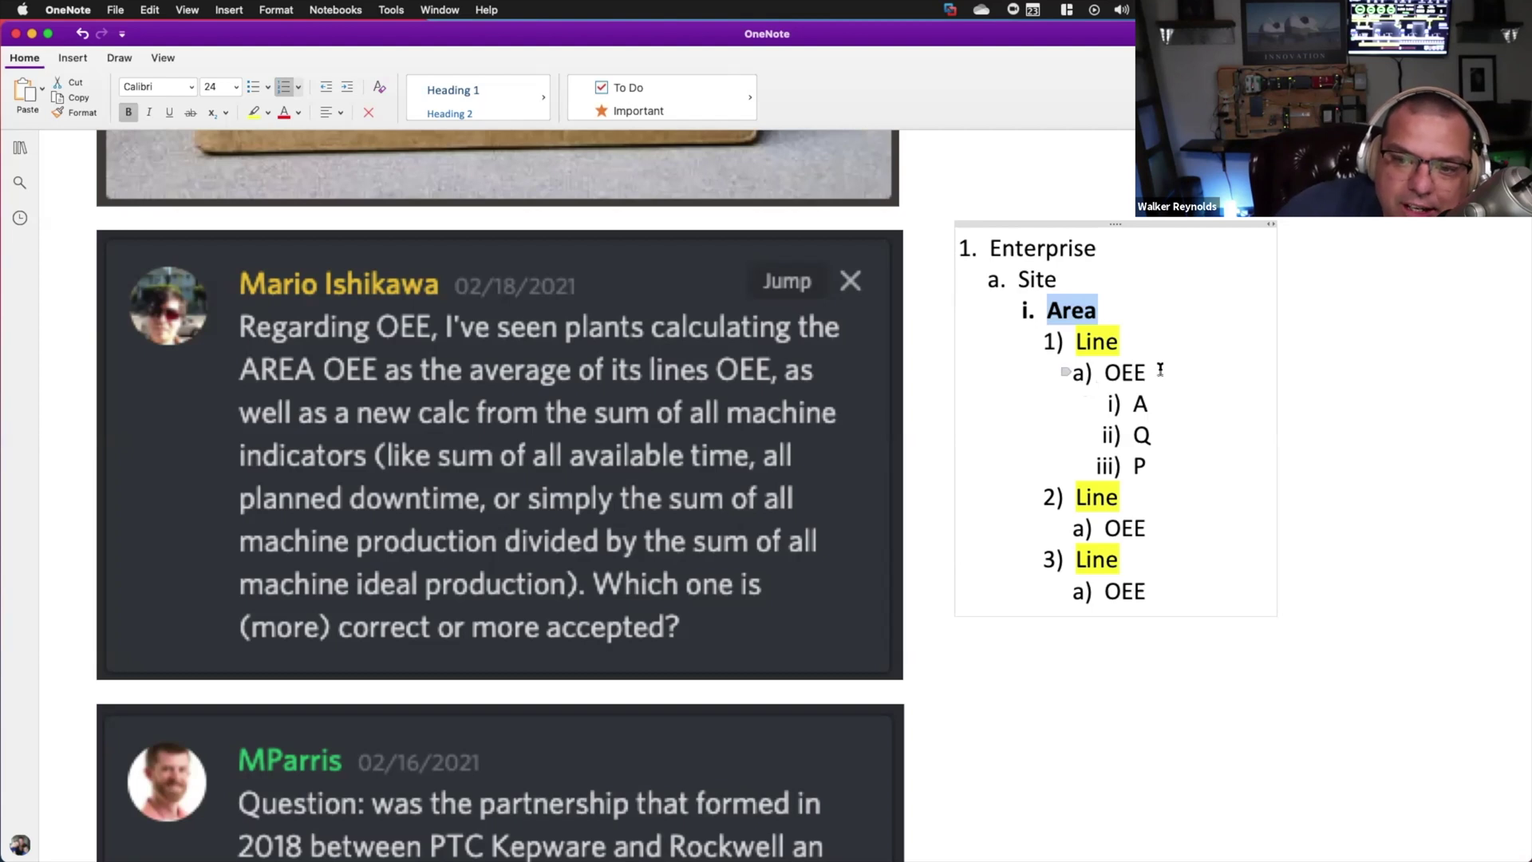
drag(1163, 370, 1107, 365)
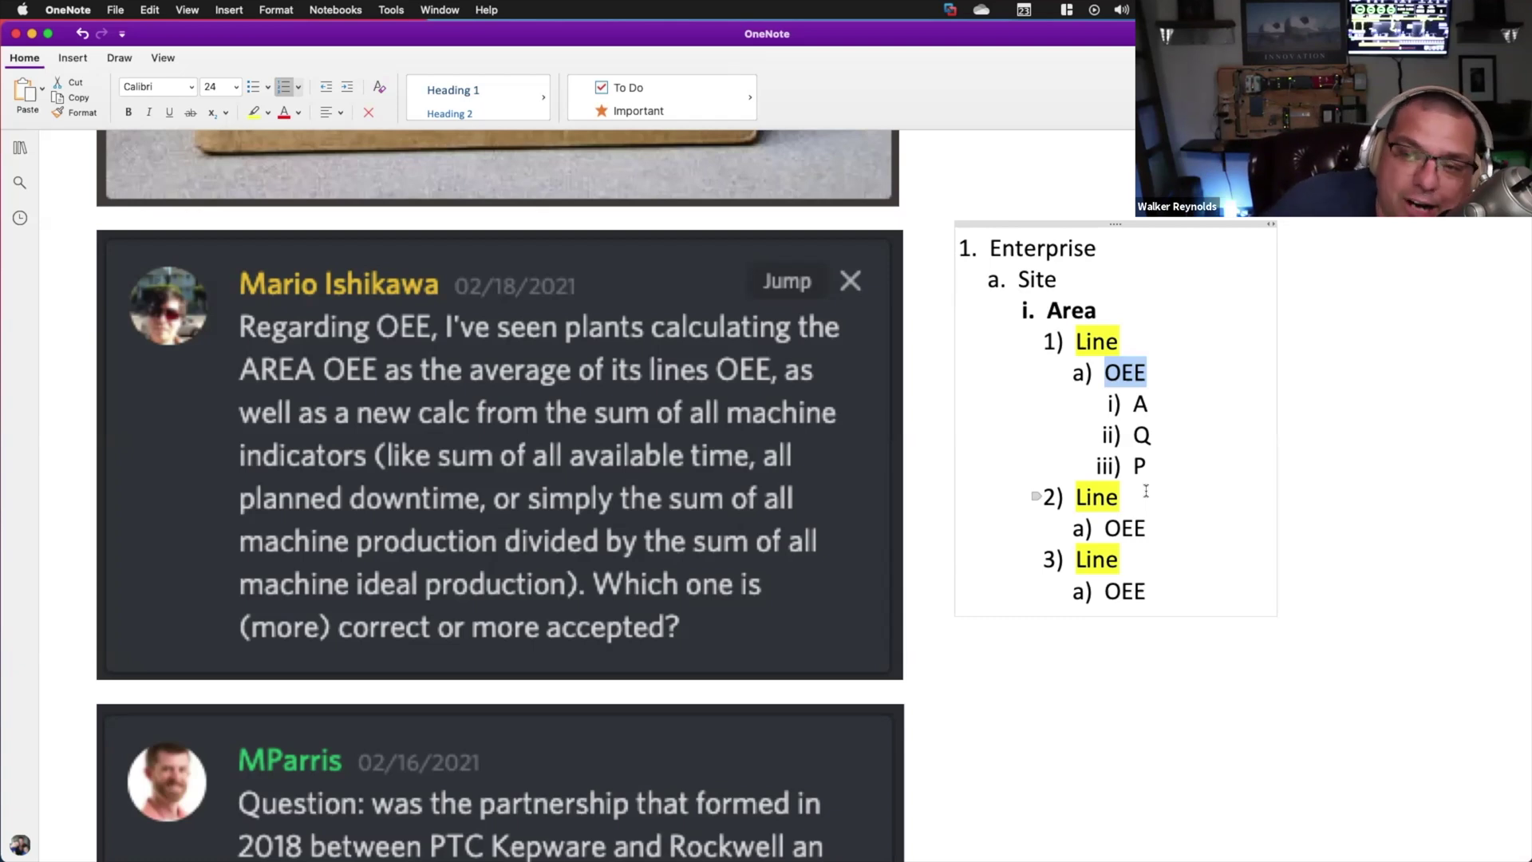
click(1147, 315)
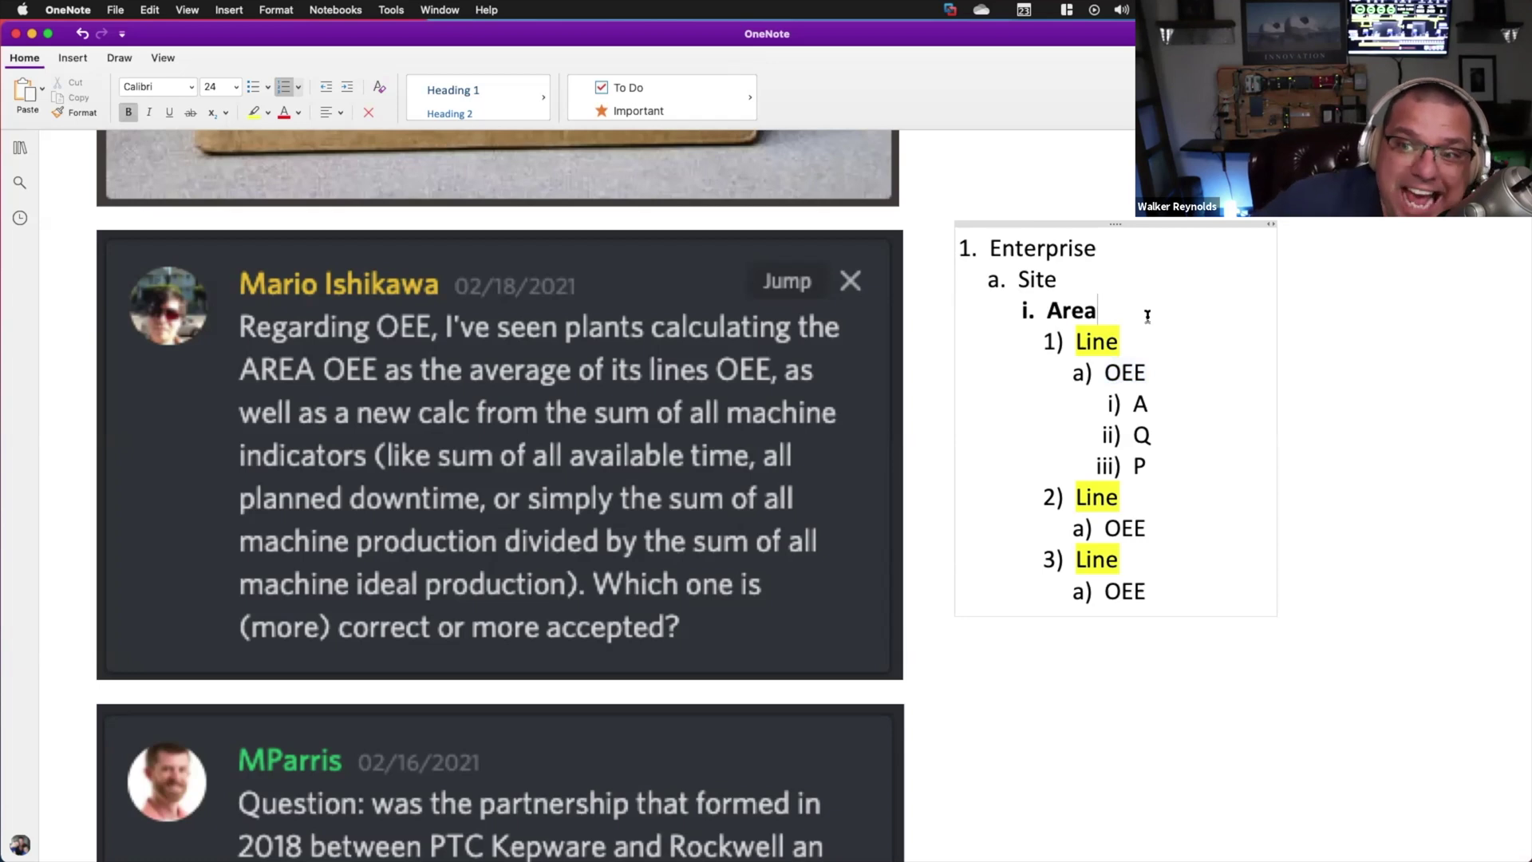